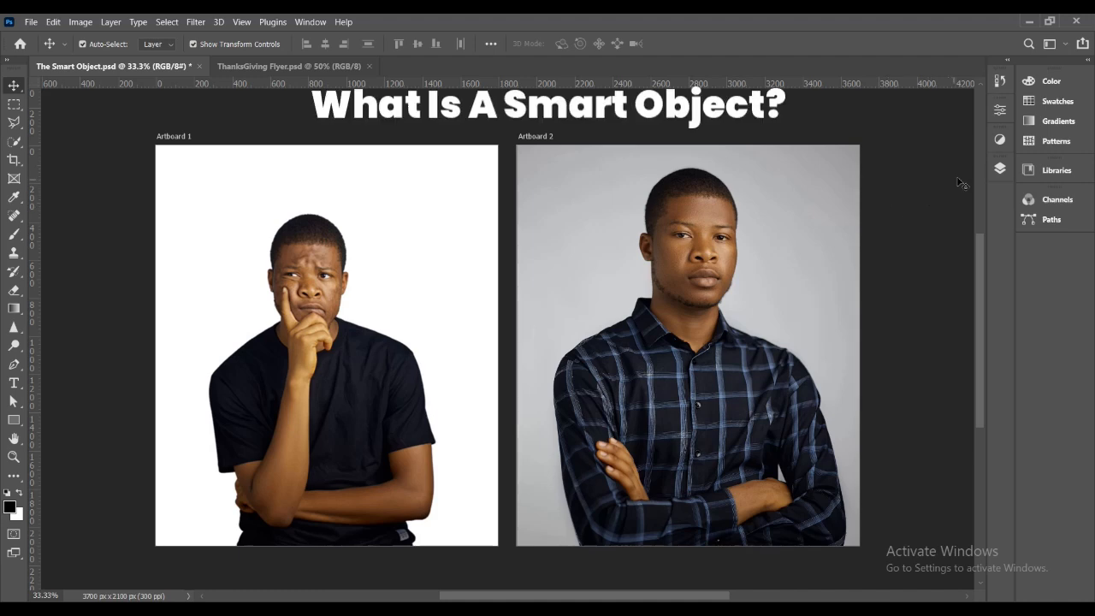
Scale the portrait on layer 7 of Artboard 1 down proportionally to 96.50%.
click(1001, 169)
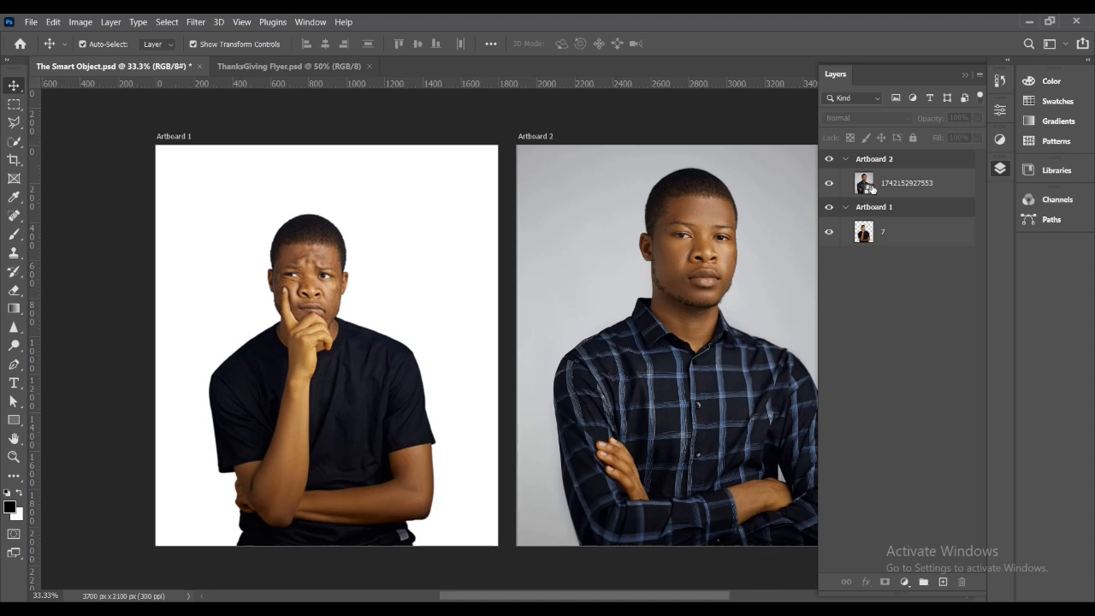
click(890, 240)
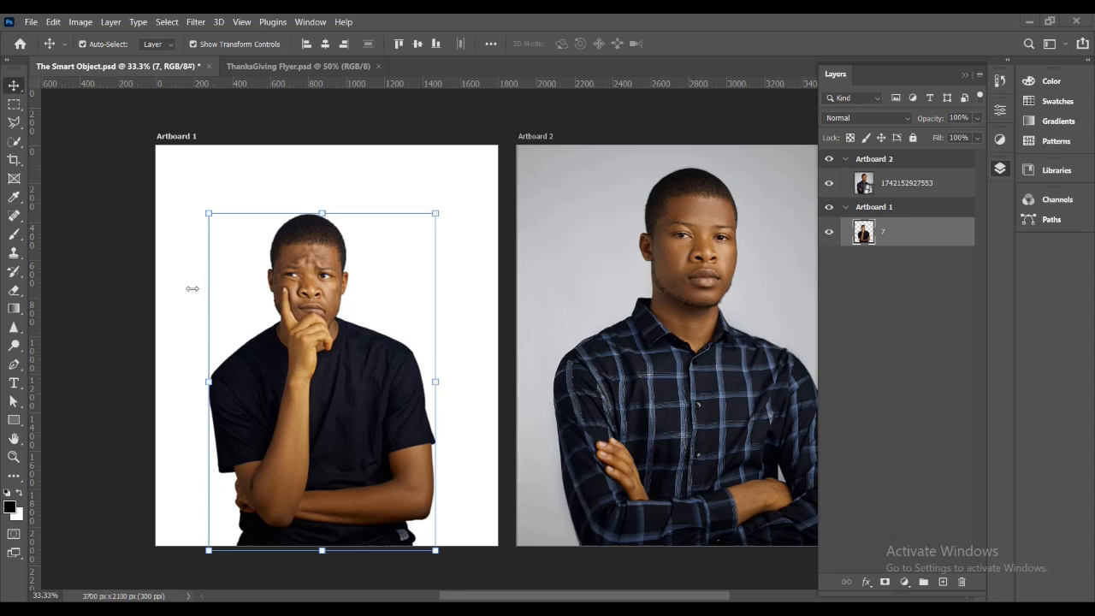
click(201, 219)
click(351, 382)
drag(436, 210, 472, 247)
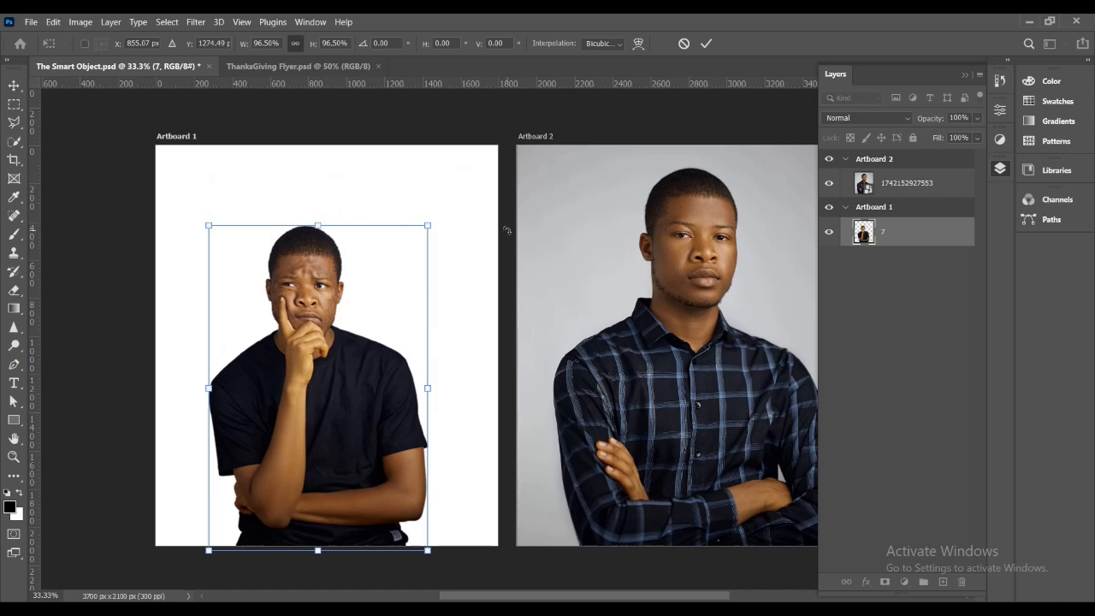
click(706, 42)
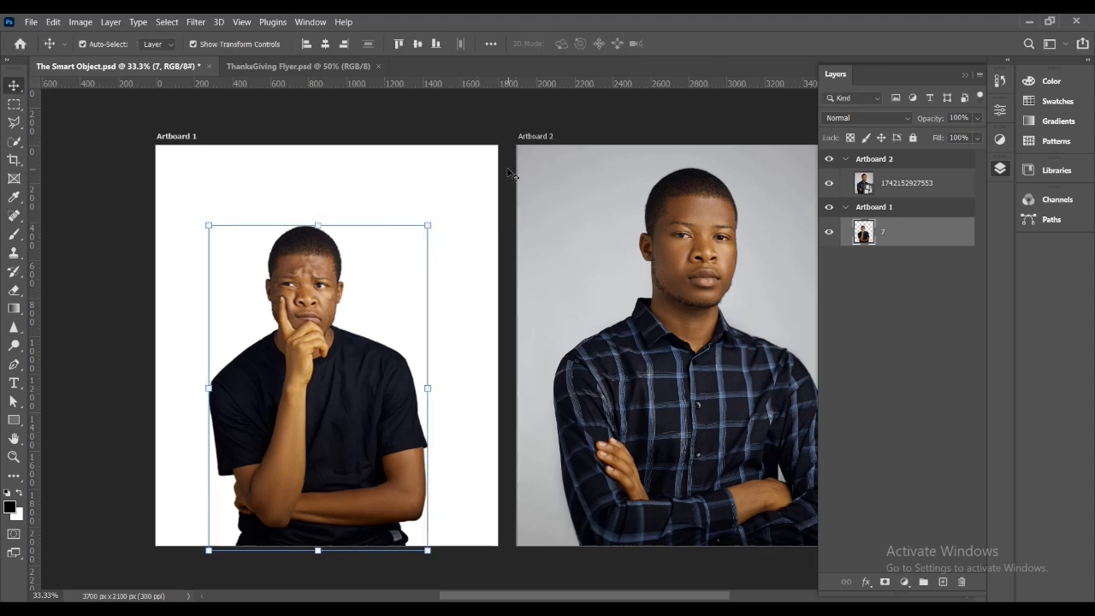
click(687, 242)
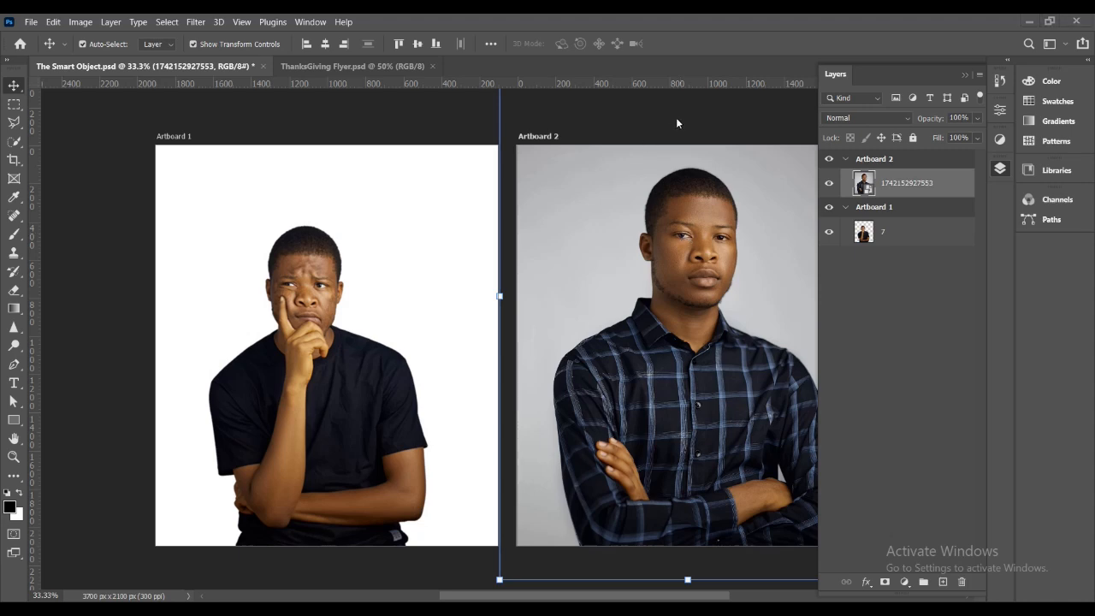
click(966, 76)
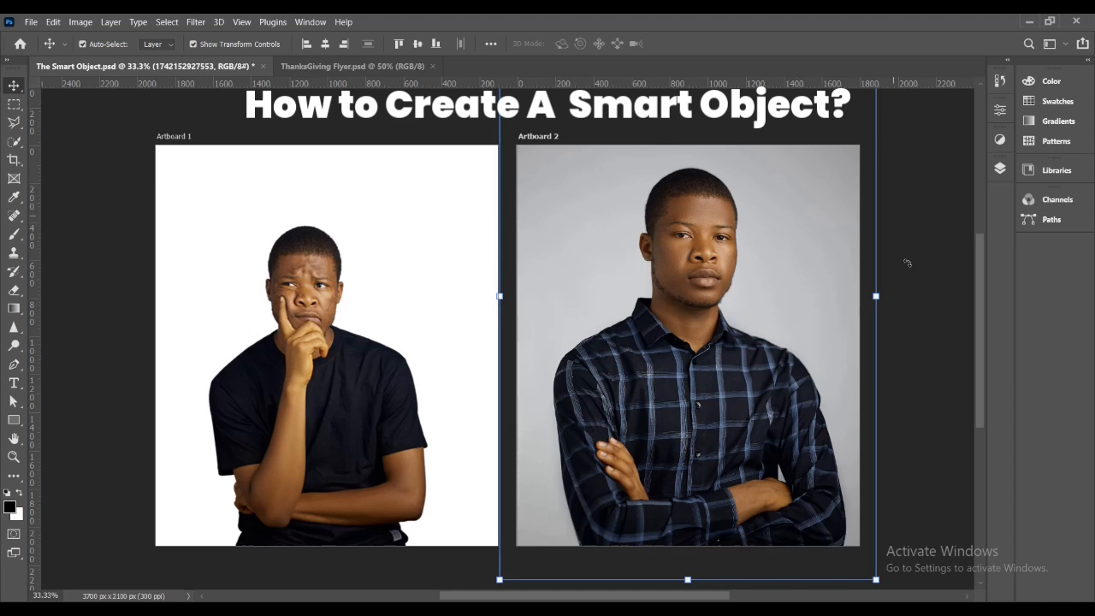
click(904, 216)
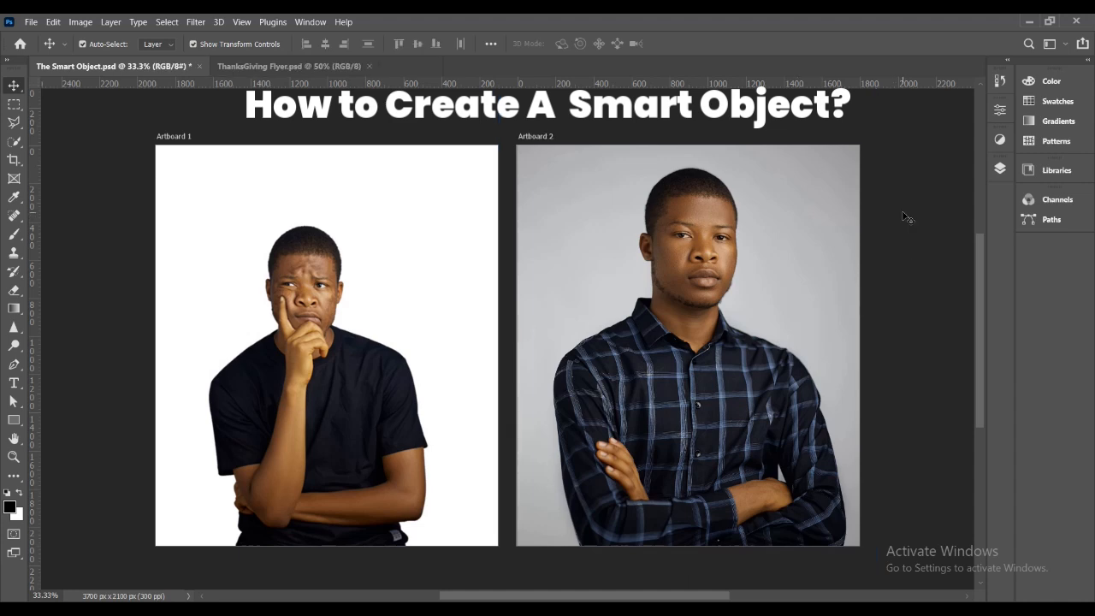
Select the portrait layer 7 on Artboard 1 and convert it to a smart object.
click(315, 357)
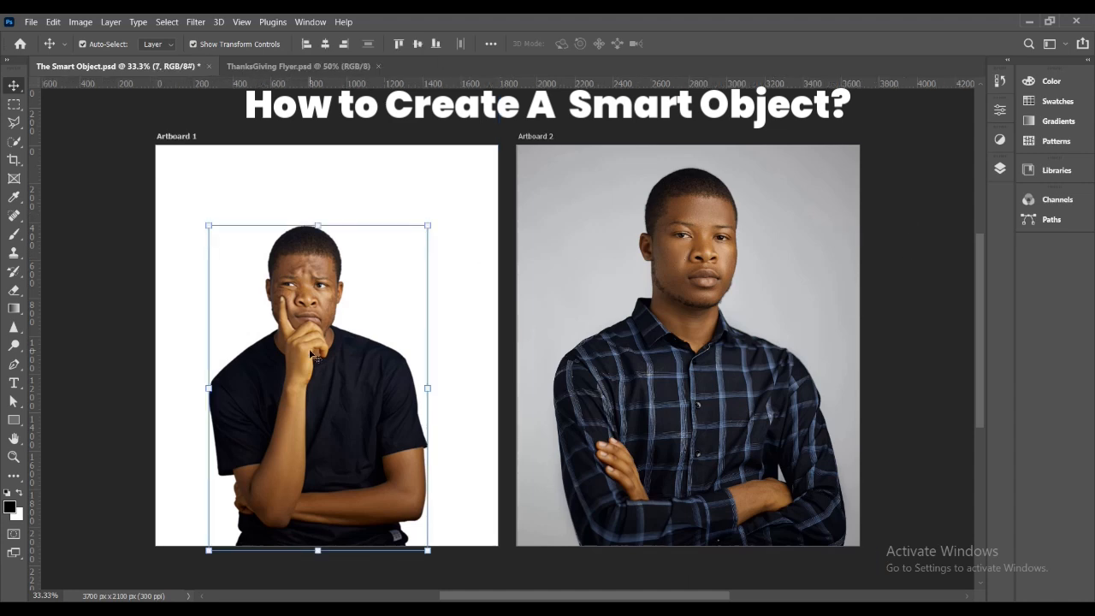
click(1000, 168)
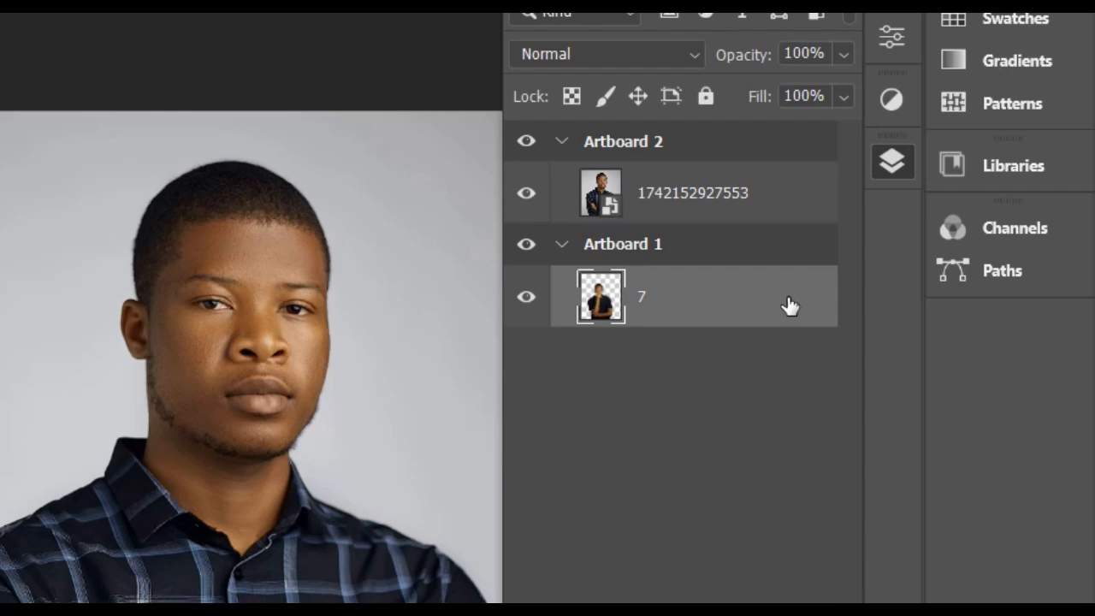
click(872, 233)
right_click(596, 310)
click(428, 95)
right_click(791, 301)
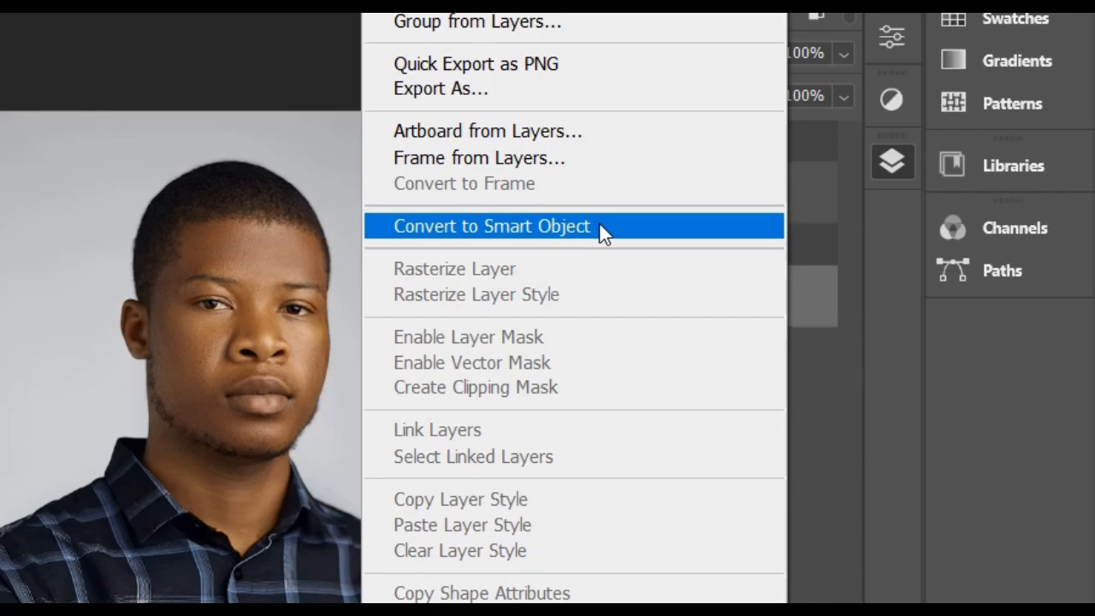
click(600, 226)
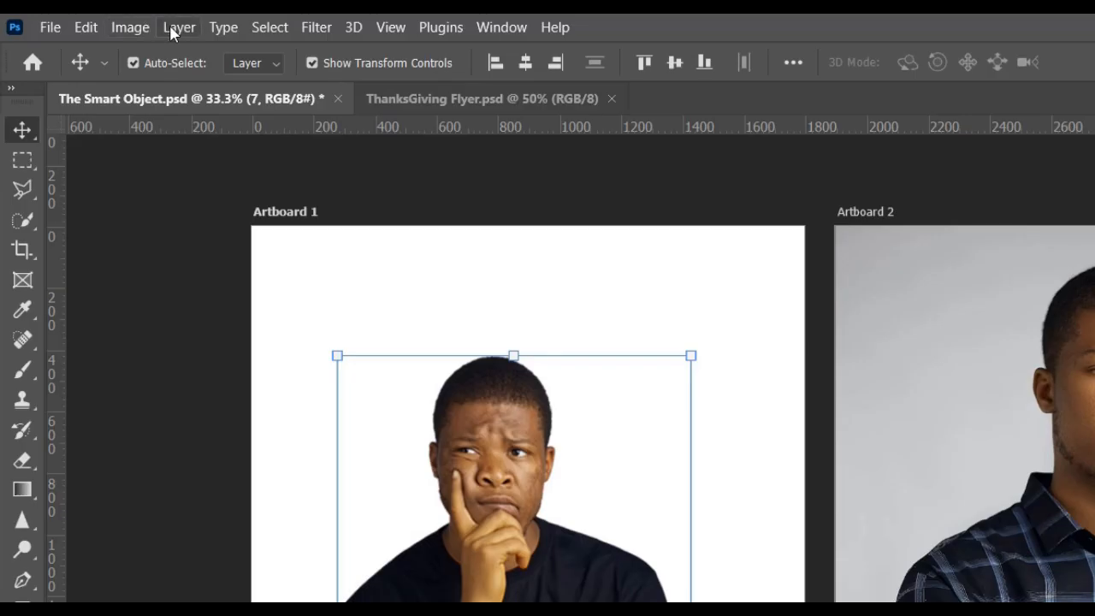
Convert the selected layer 7 to a smart object with the Smart Objects command, and deselect it.
click(176, 27)
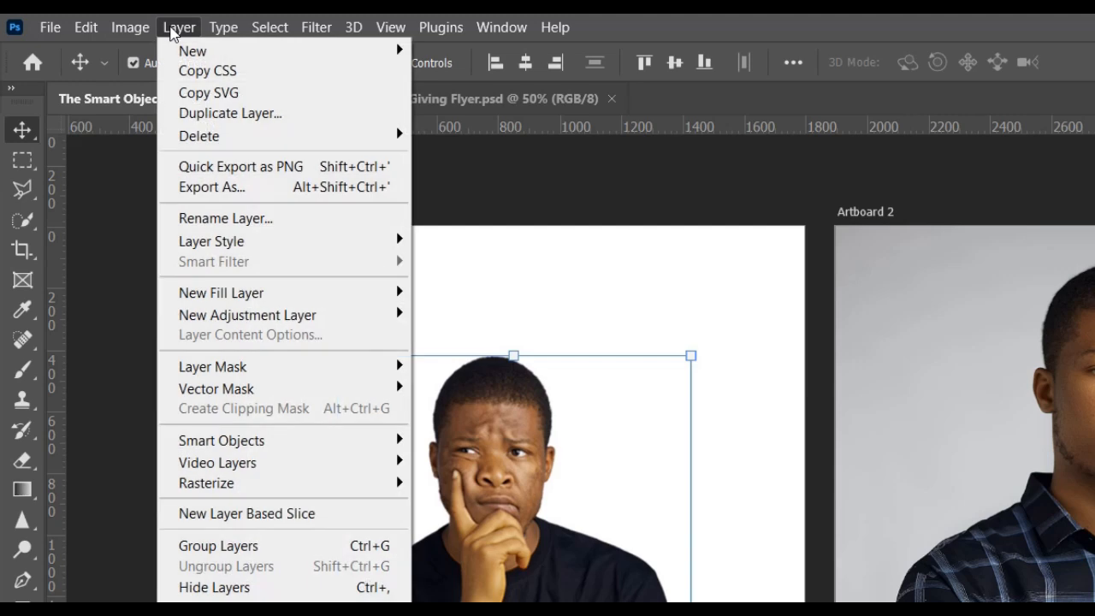
mouse_move(244, 449)
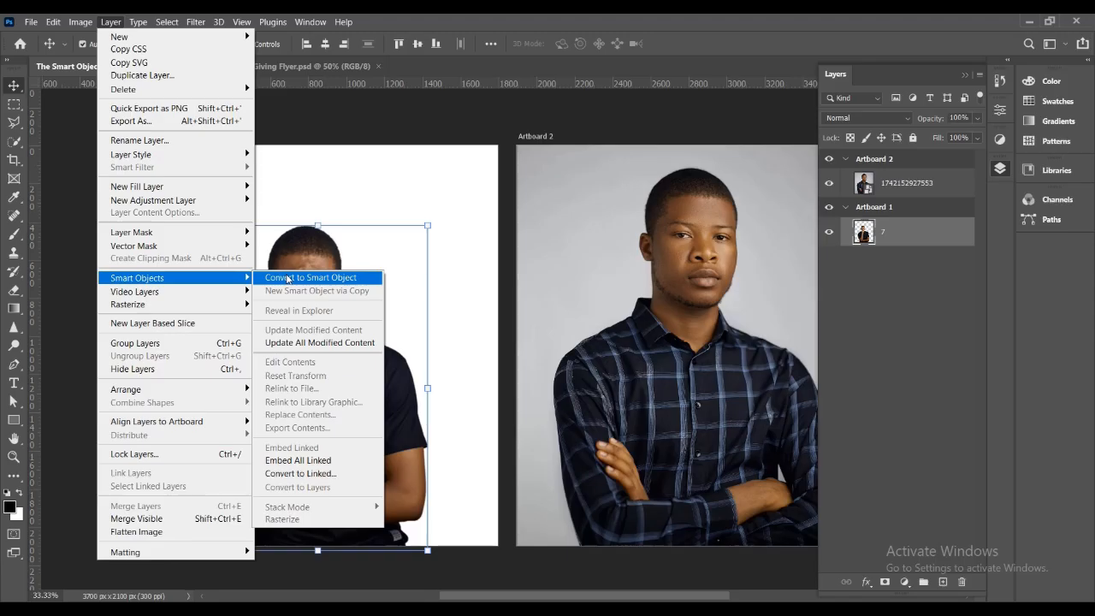
click(462, 440)
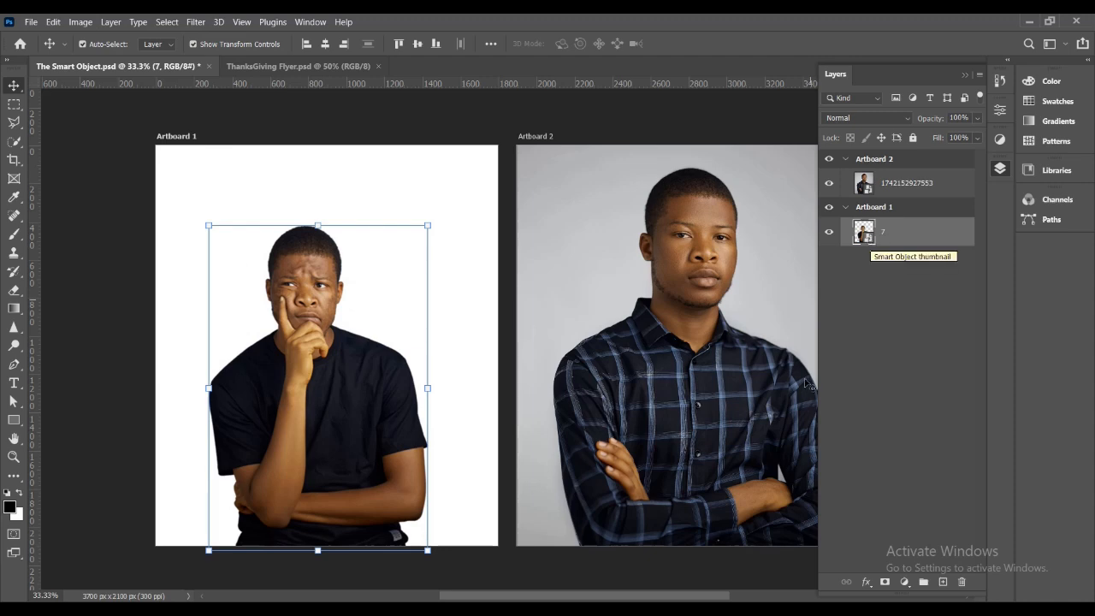
click(796, 565)
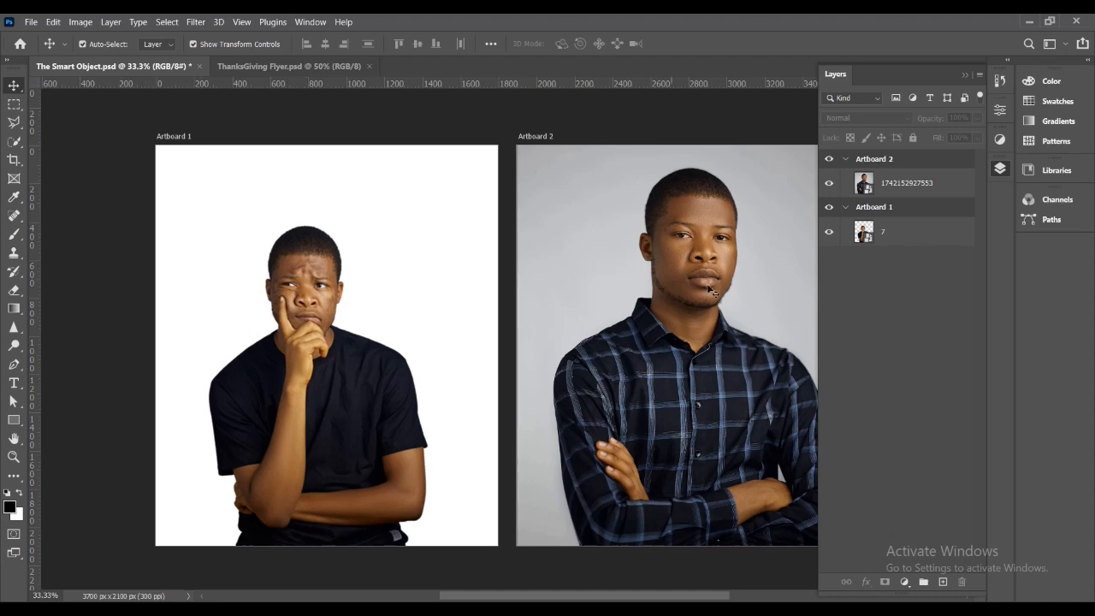
click(886, 236)
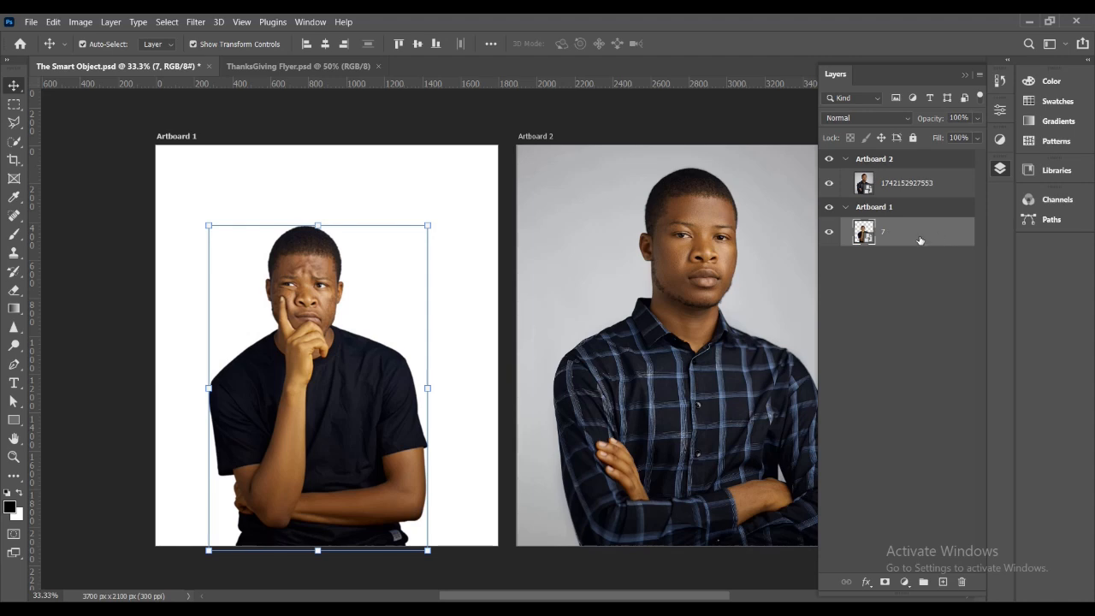
right_click(914, 233)
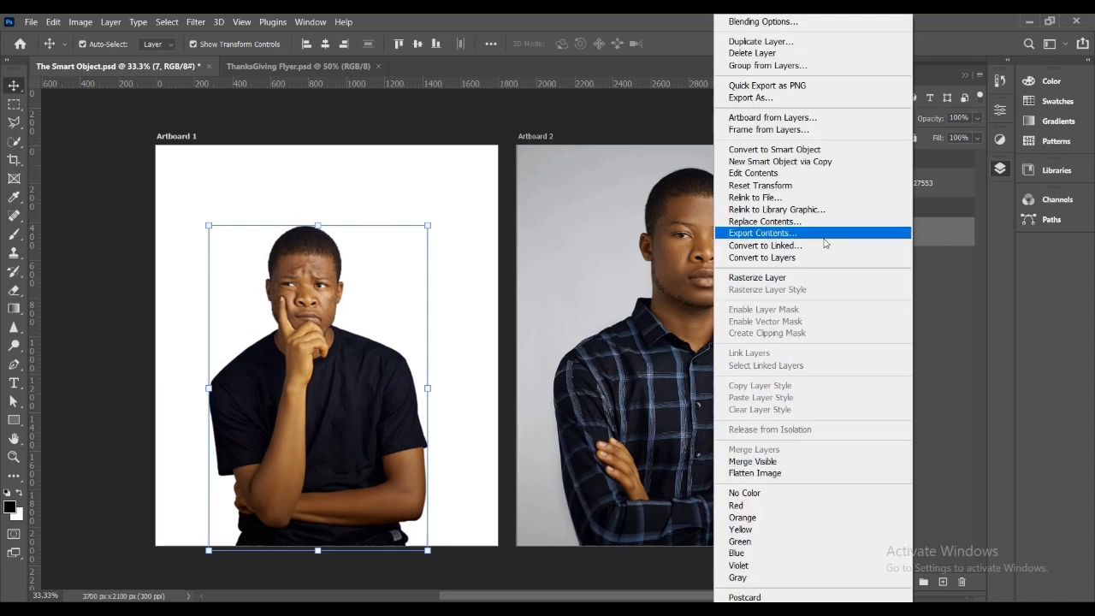
click(794, 249)
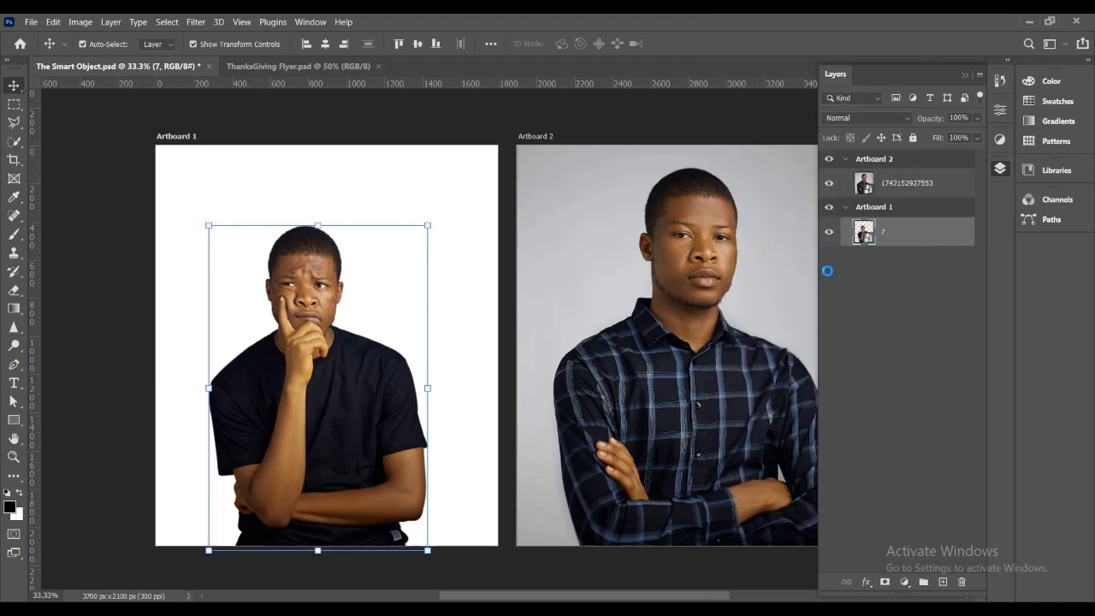
click(519, 339)
Convert the layer 7 smart object back into a regular layer.
right_click(929, 240)
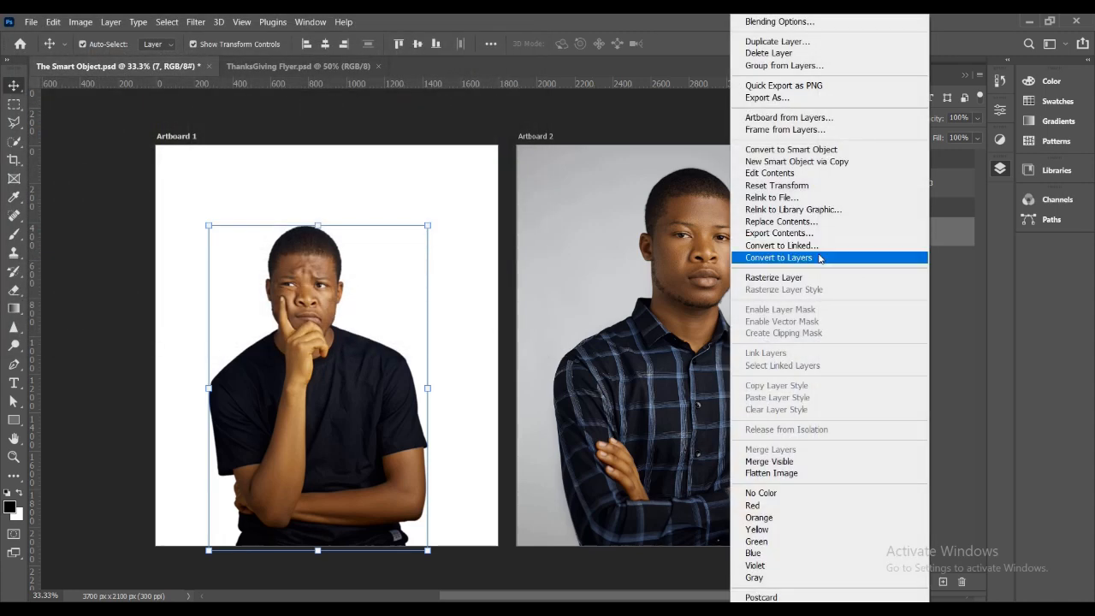
click(818, 256)
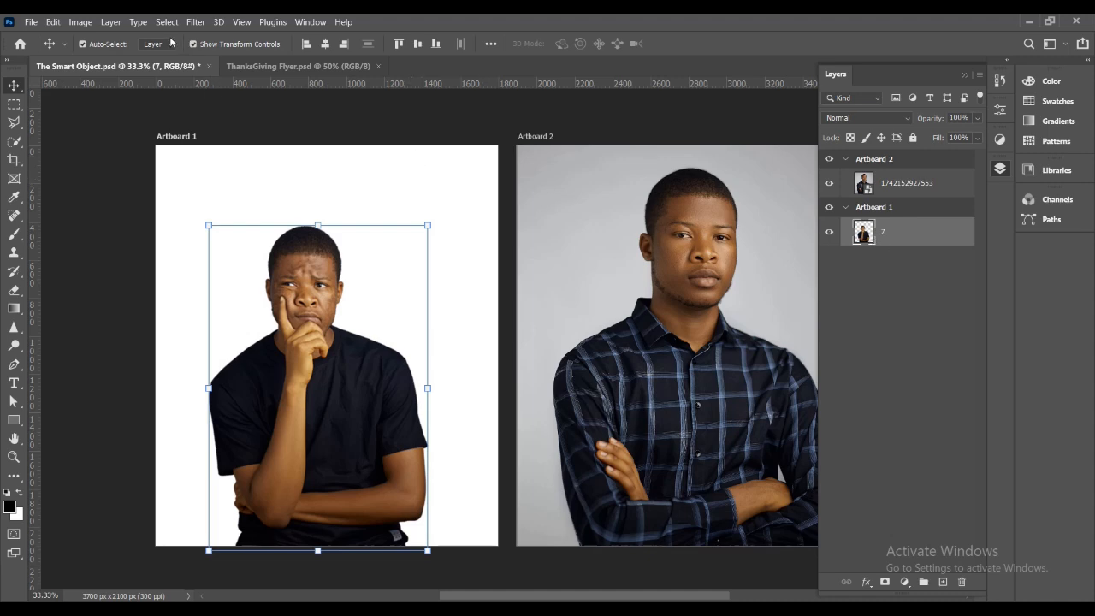
Apply a Gaussian Blur with a radius of 6.4 pixels to the portrait on layer 7.
click(196, 22)
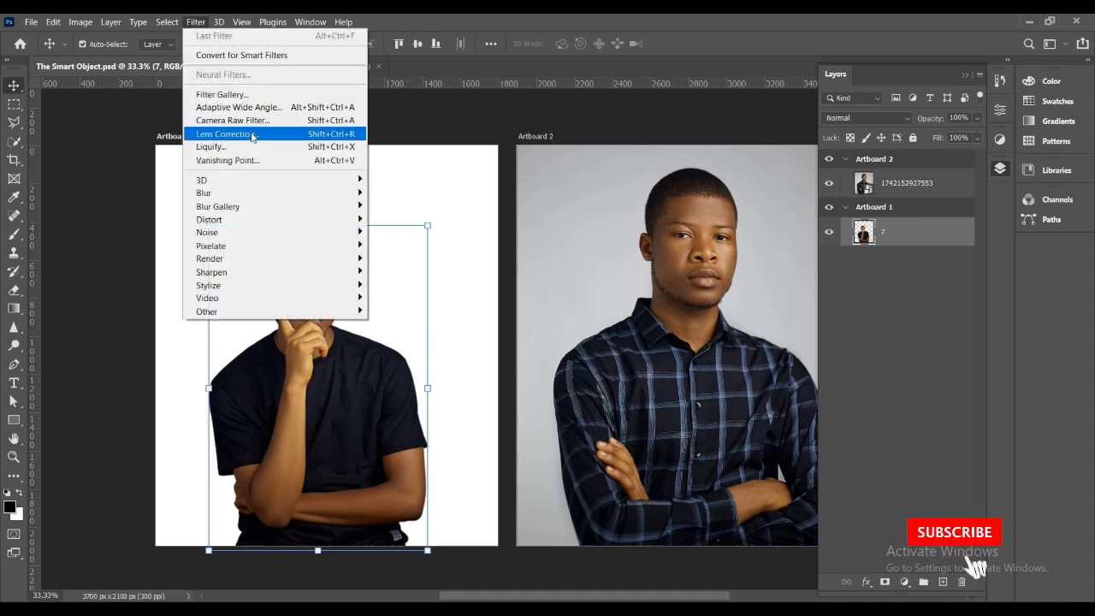
mouse_move(223, 193)
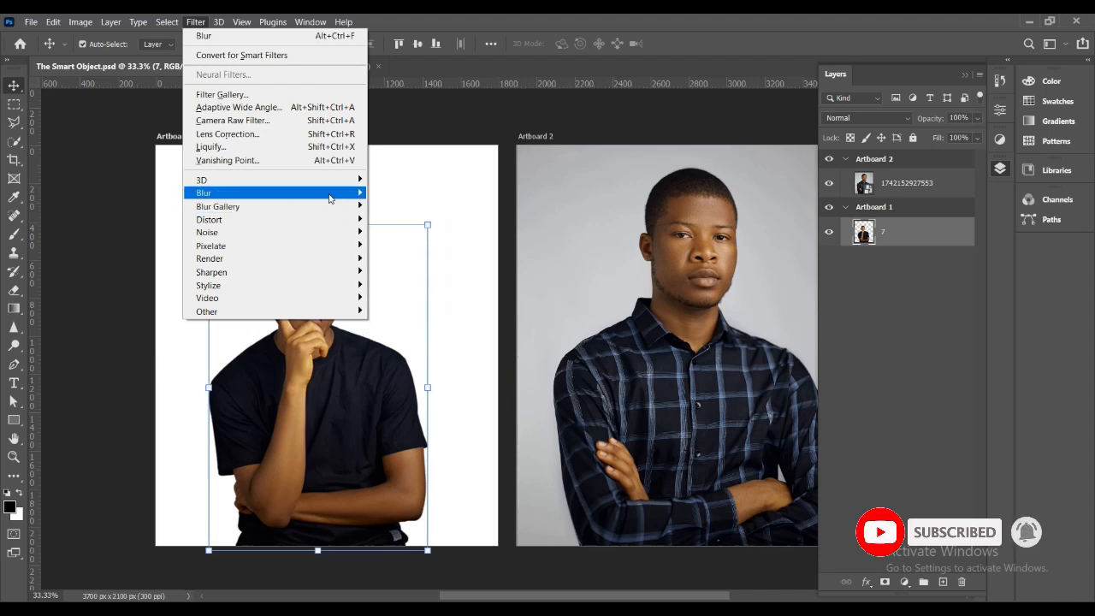
click(400, 246)
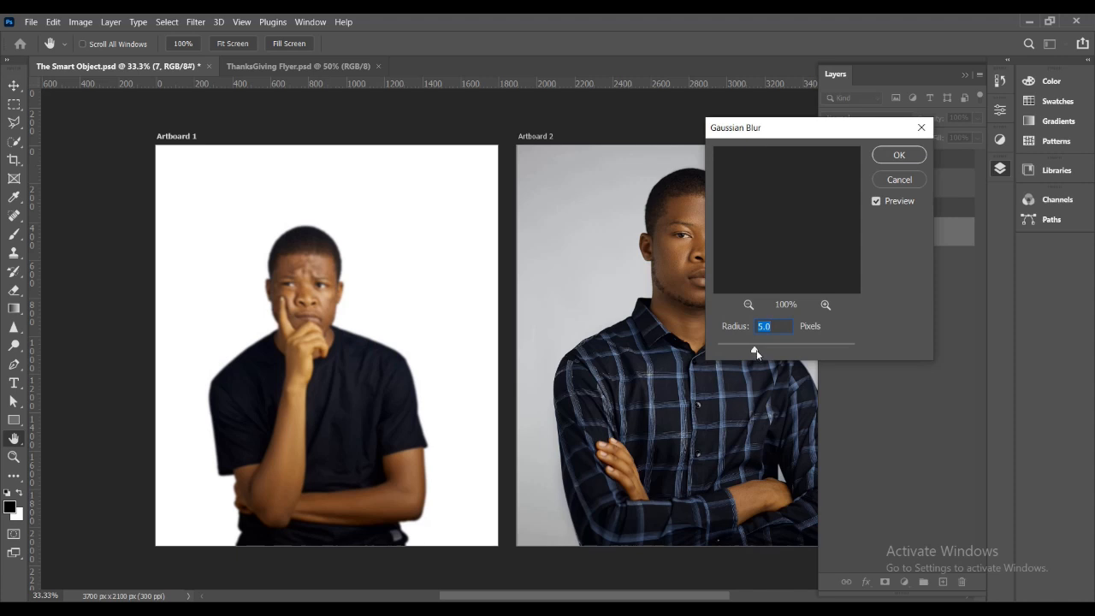
mouse_move(757, 351)
mouse_down()
mouse_move(775, 353)
mouse_move(758, 350)
mouse_up()
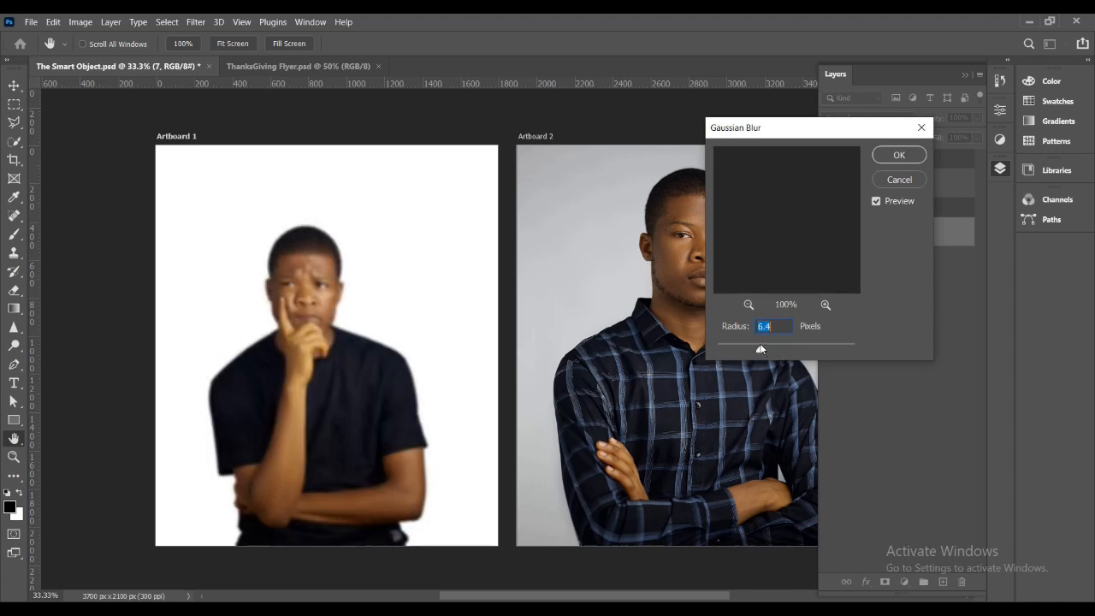
click(900, 156)
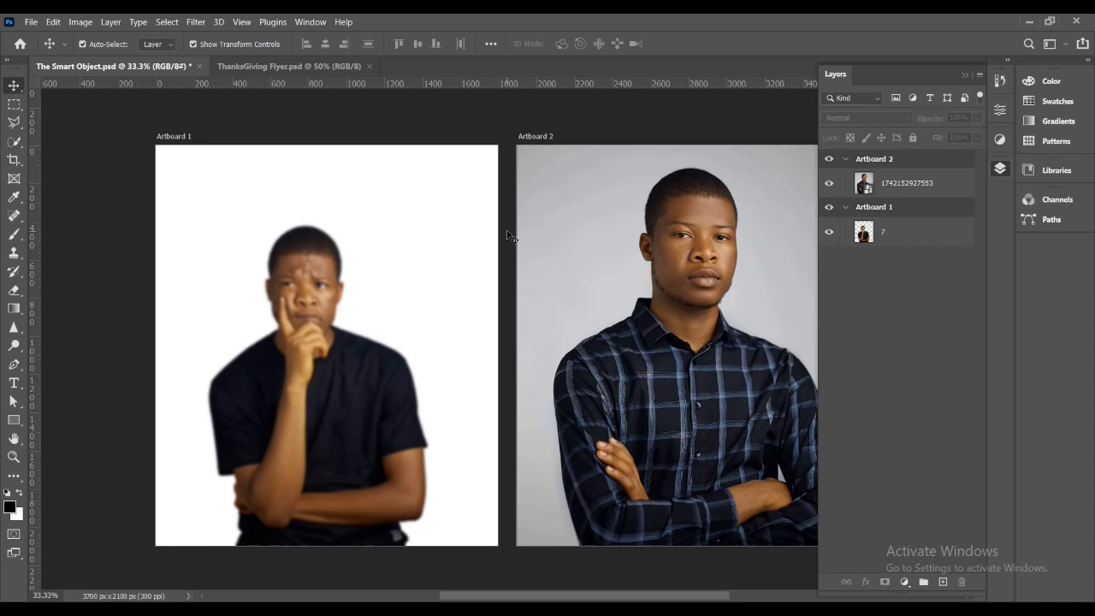
click(905, 238)
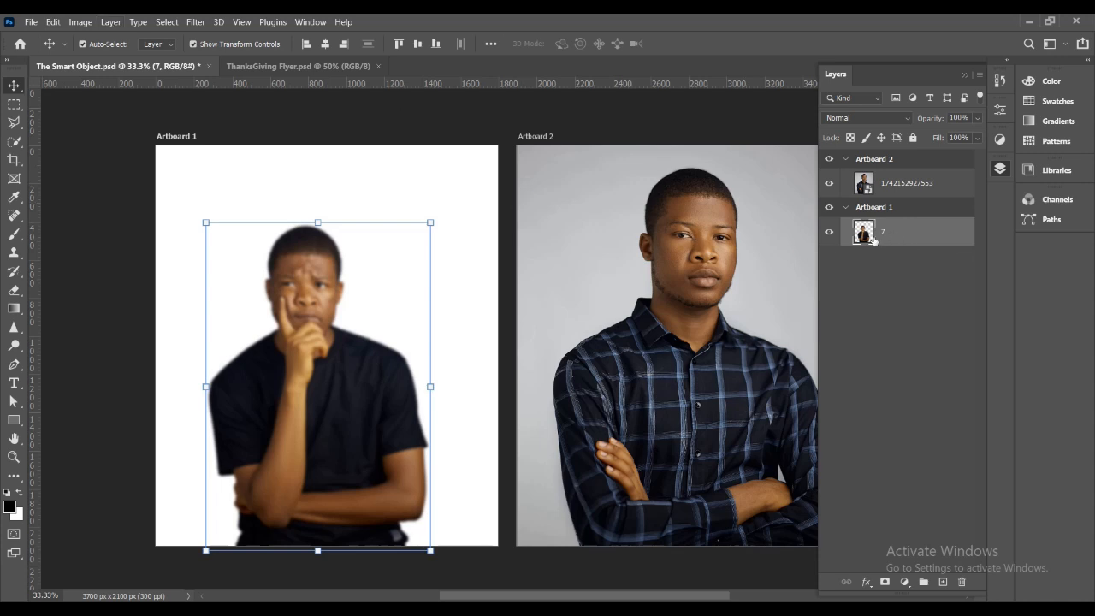
Duplicate the photo layer on Artboard 2 and hide the original layer below the copy.
click(907, 184)
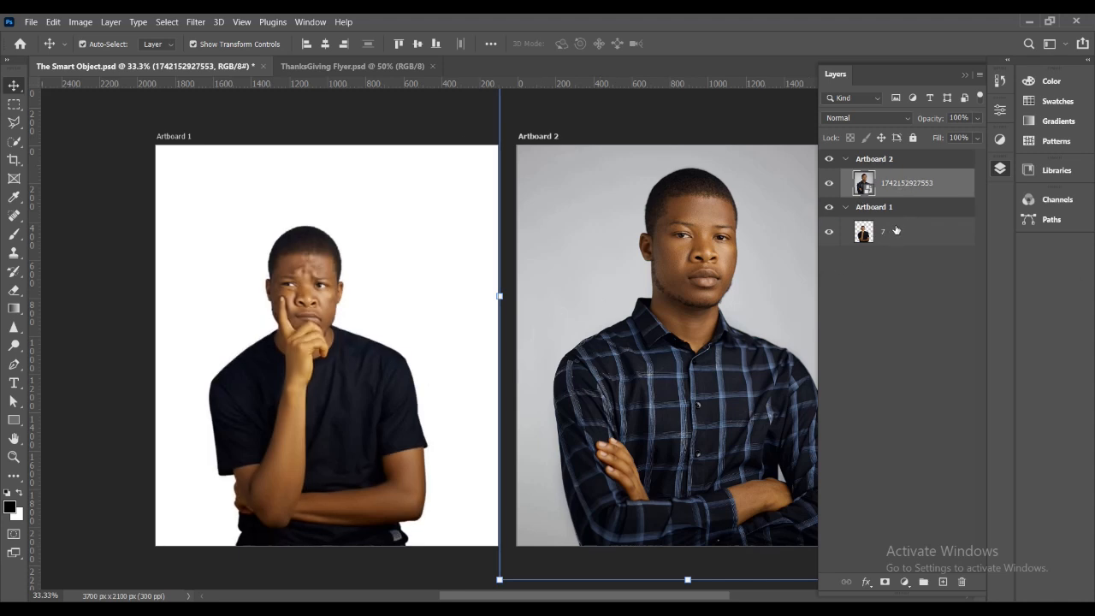
alt+click(895, 184)
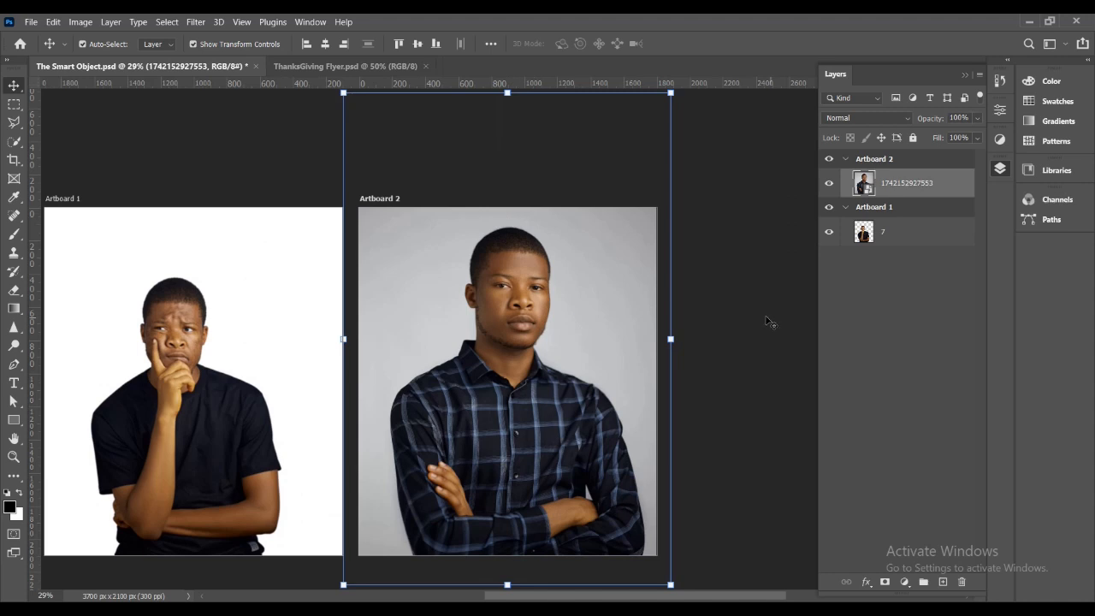
click(724, 323)
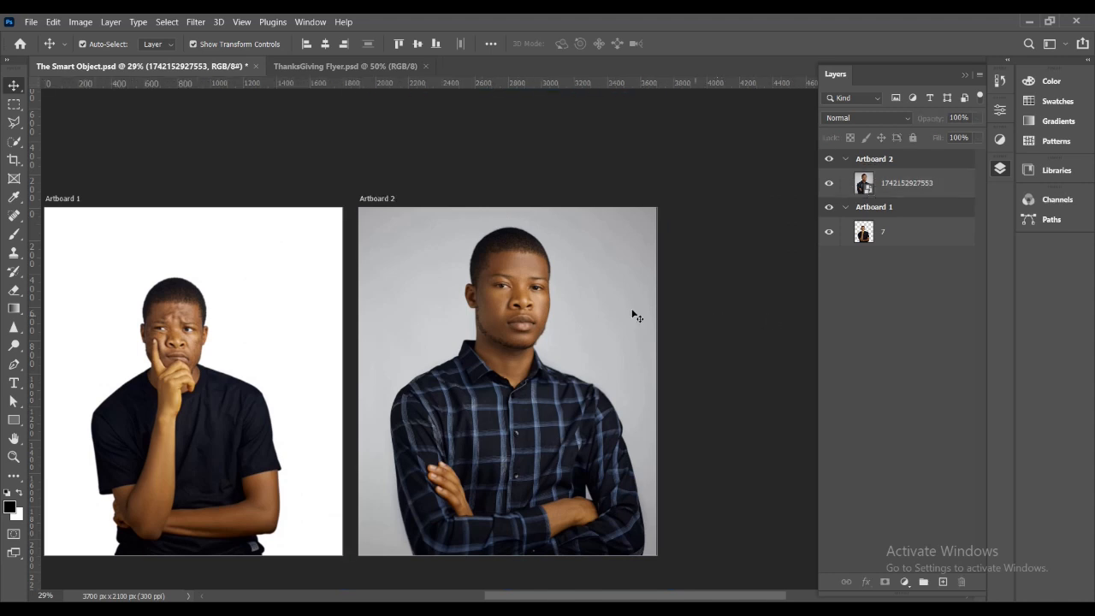
click(497, 275)
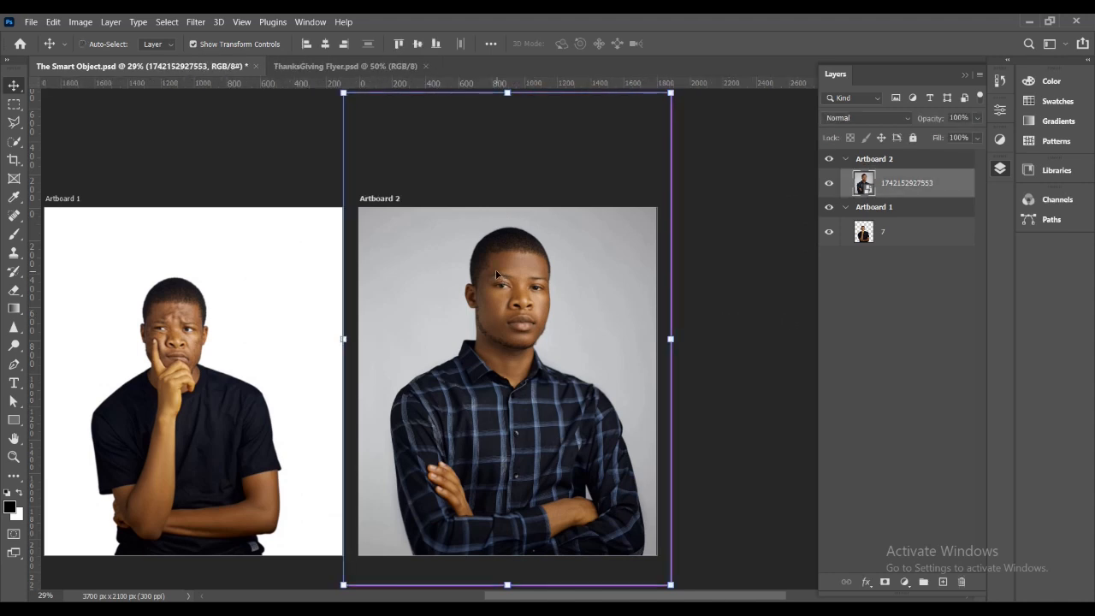
key(ctrl+j)
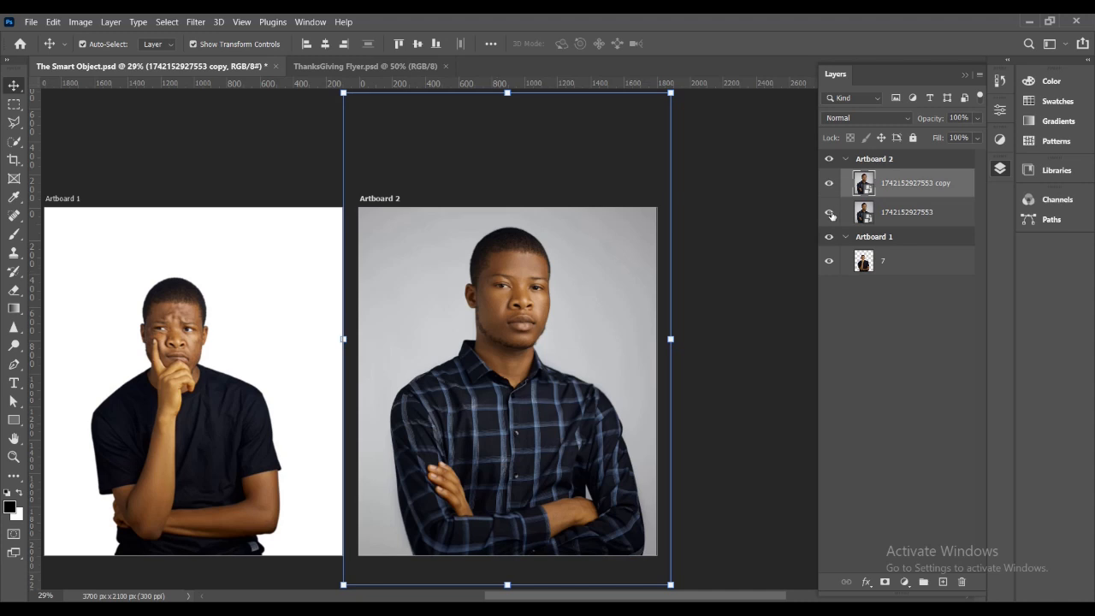
click(830, 216)
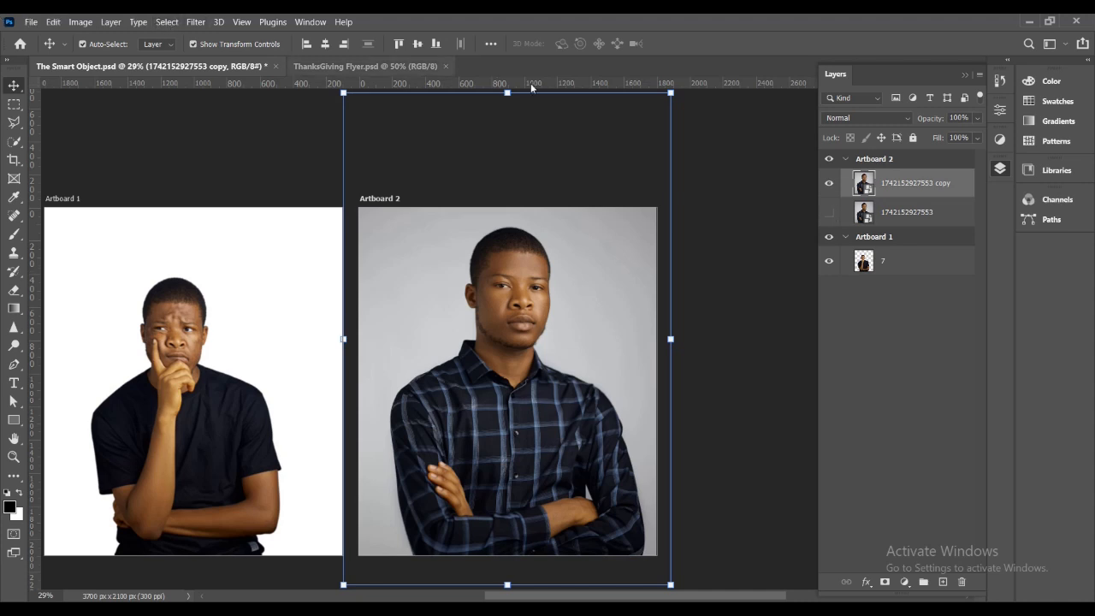
Apply a Gaussian Blur with a radius of 3.0 pixels to the photo copy on Artboard 2.
click(195, 22)
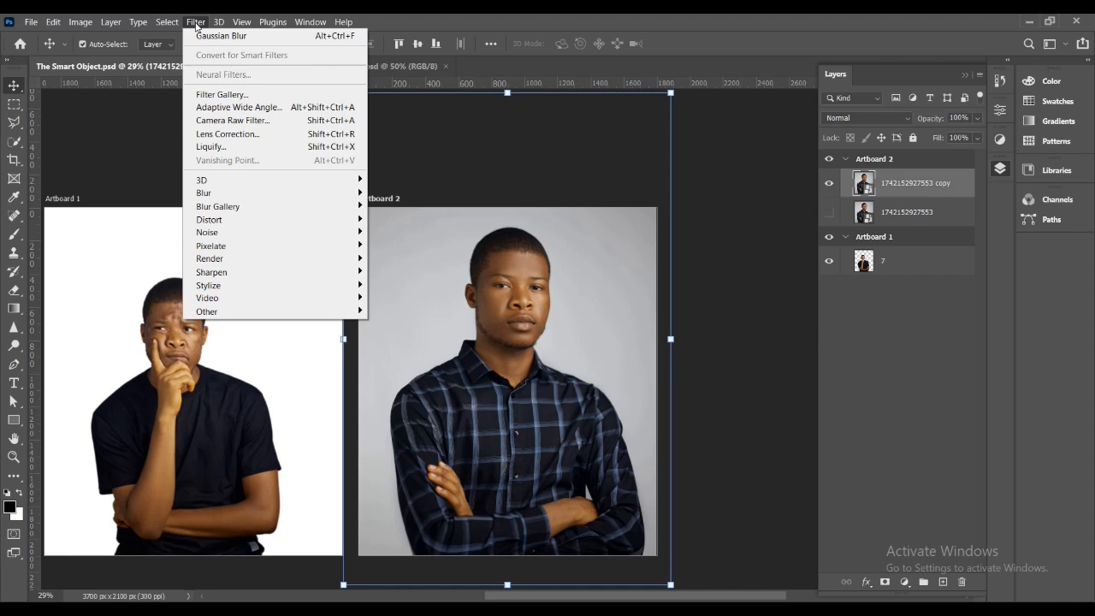
mouse_move(230, 200)
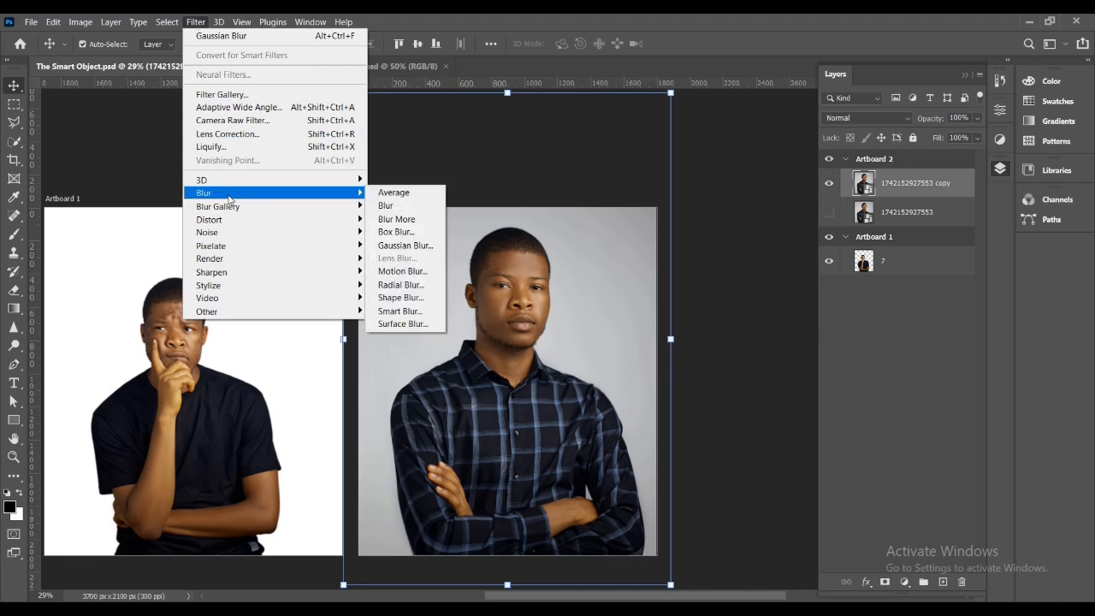
click(393, 248)
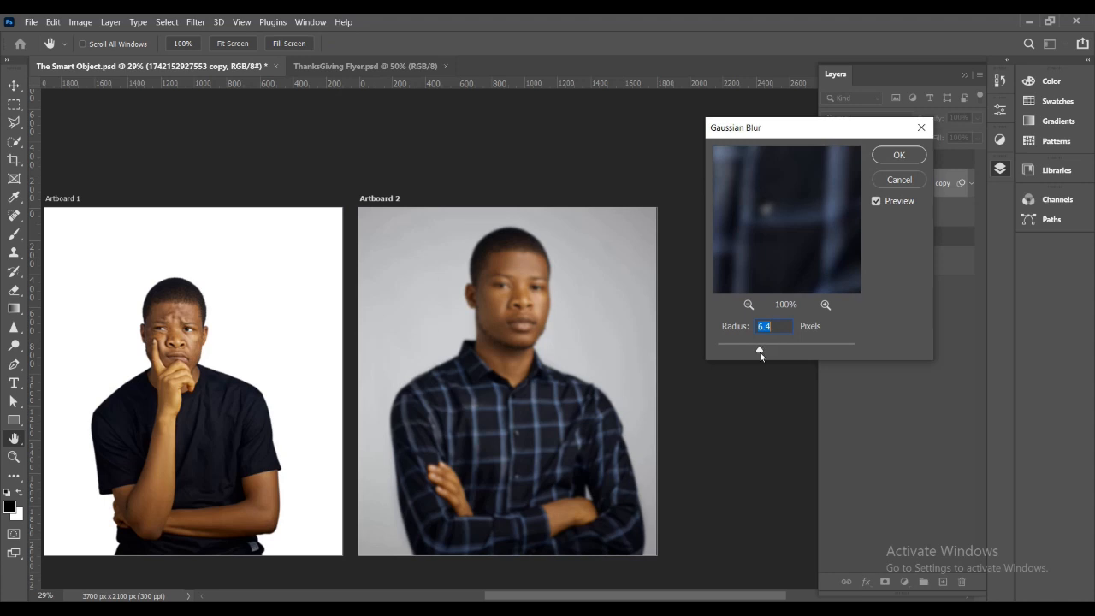
drag(761, 351, 744, 351)
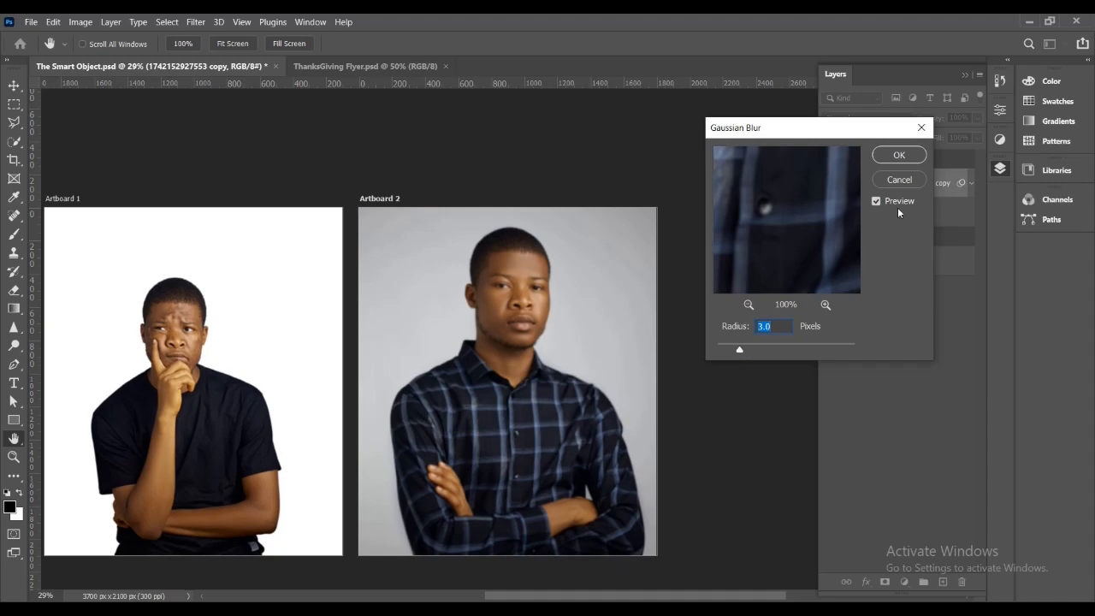
click(900, 155)
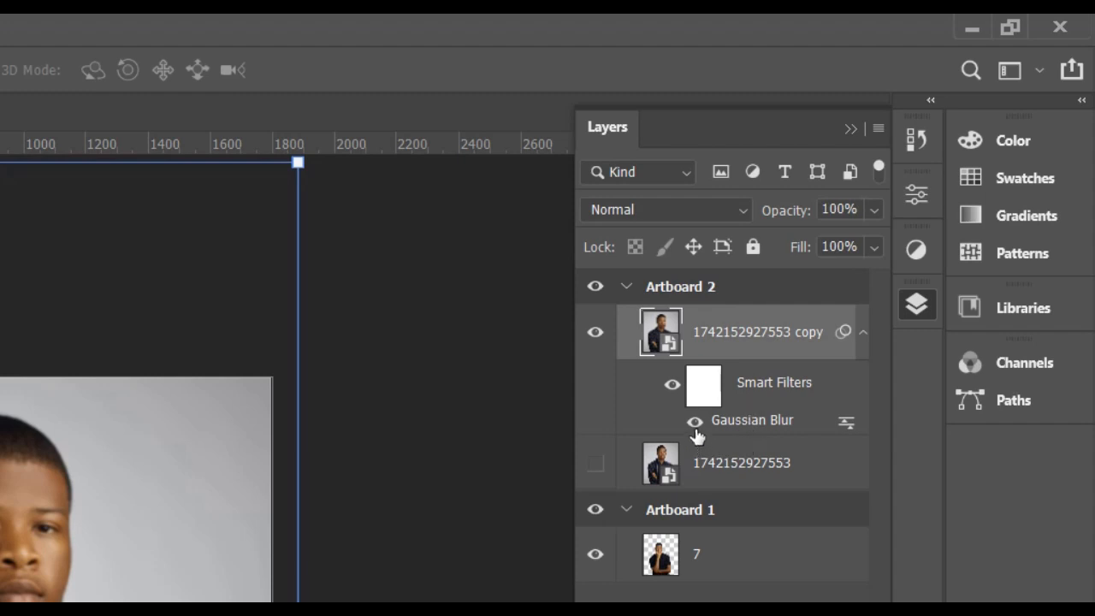
Reopen the Gaussian Blur smart filter on the photo copy and set its radius to 1.5 pixels.
double_click(757, 421)
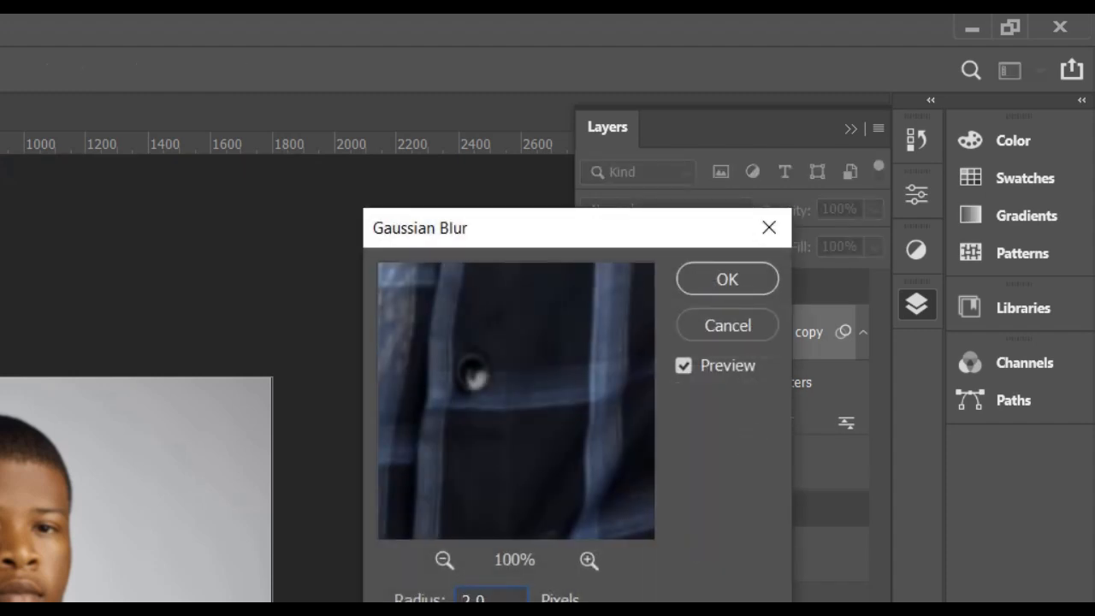
key(Down)
key(Down)
key(Down)
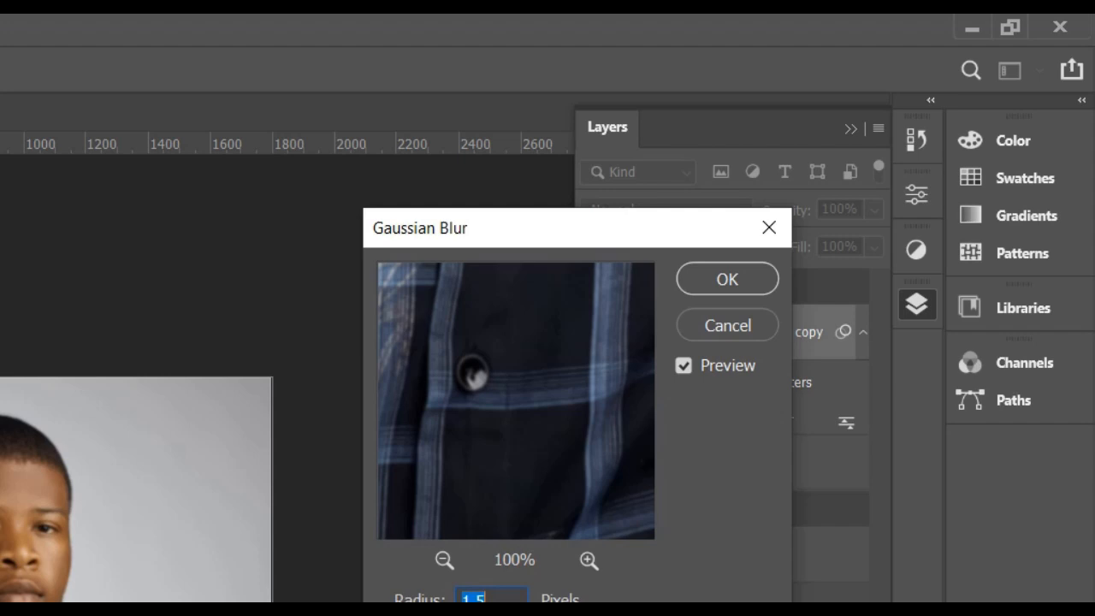
click(726, 283)
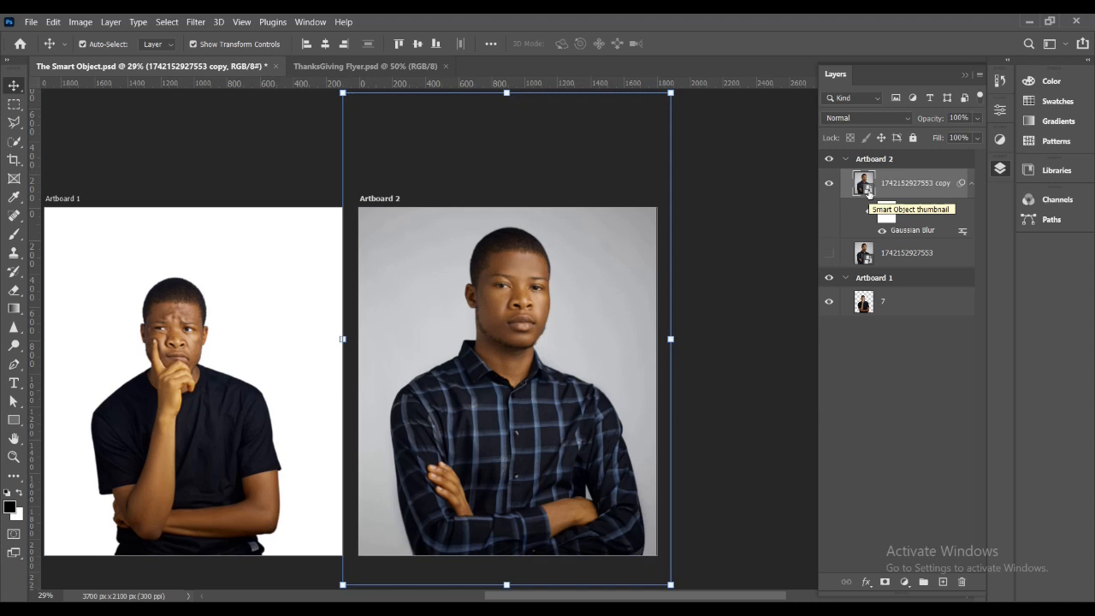
Open the photo copy's smart object contents to compare the source image with the filtered version, and close the source document.
double_click(868, 192)
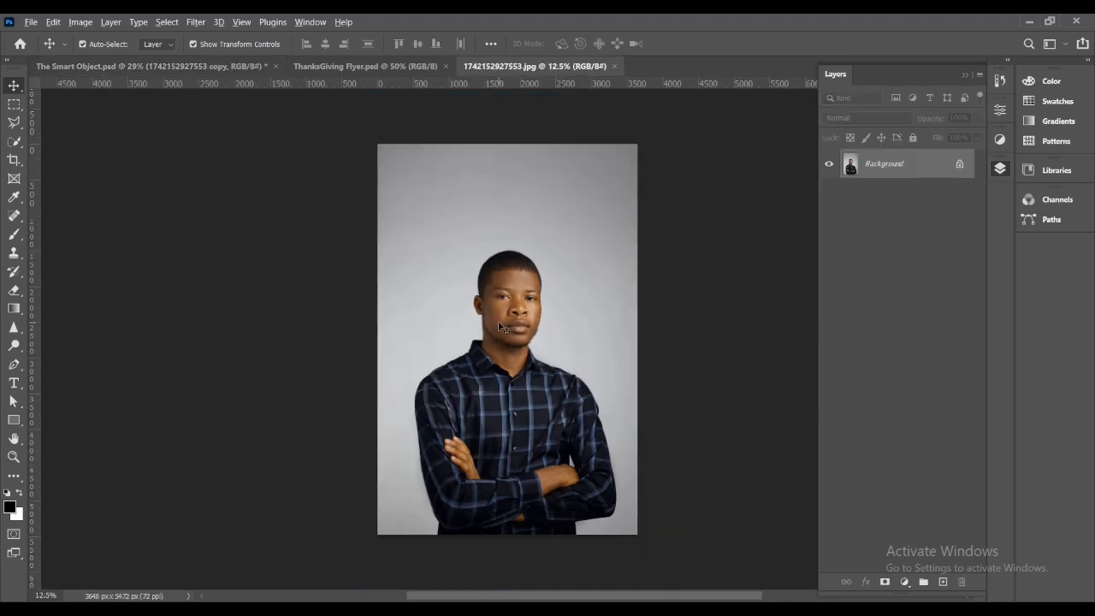
scroll(501, 325, up, 5)
scroll(515, 315, down, 4)
key(ctrl+Tab)
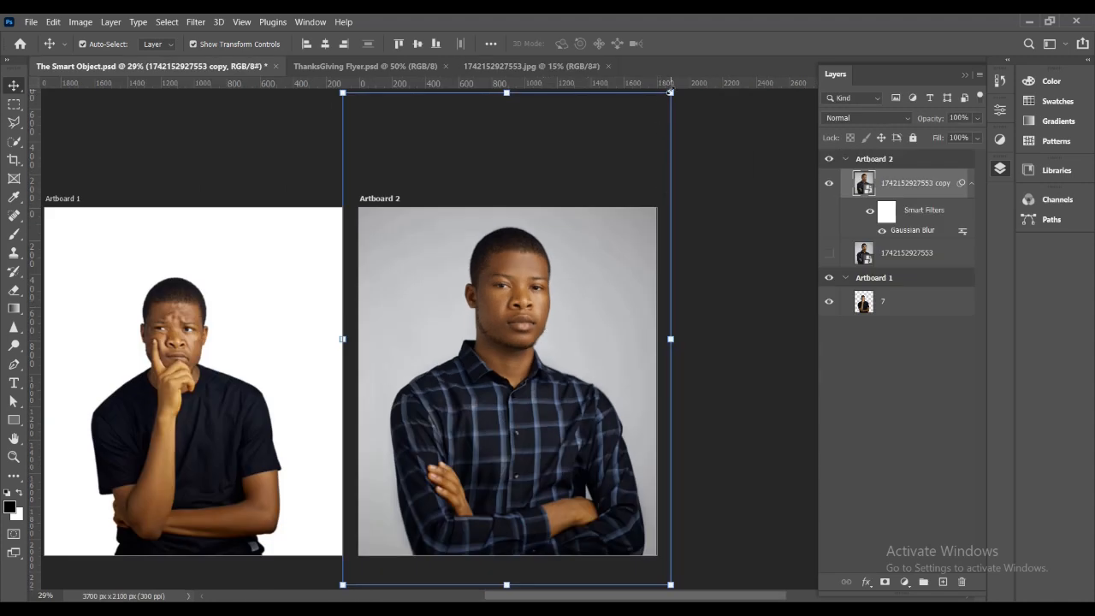
key(ctrl+t)
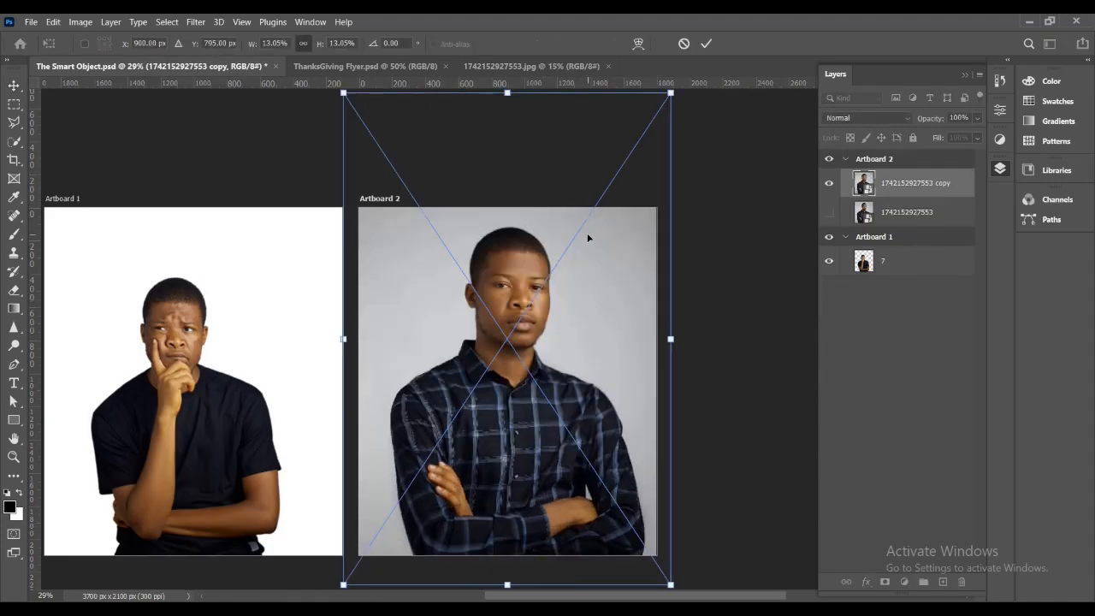
click(706, 44)
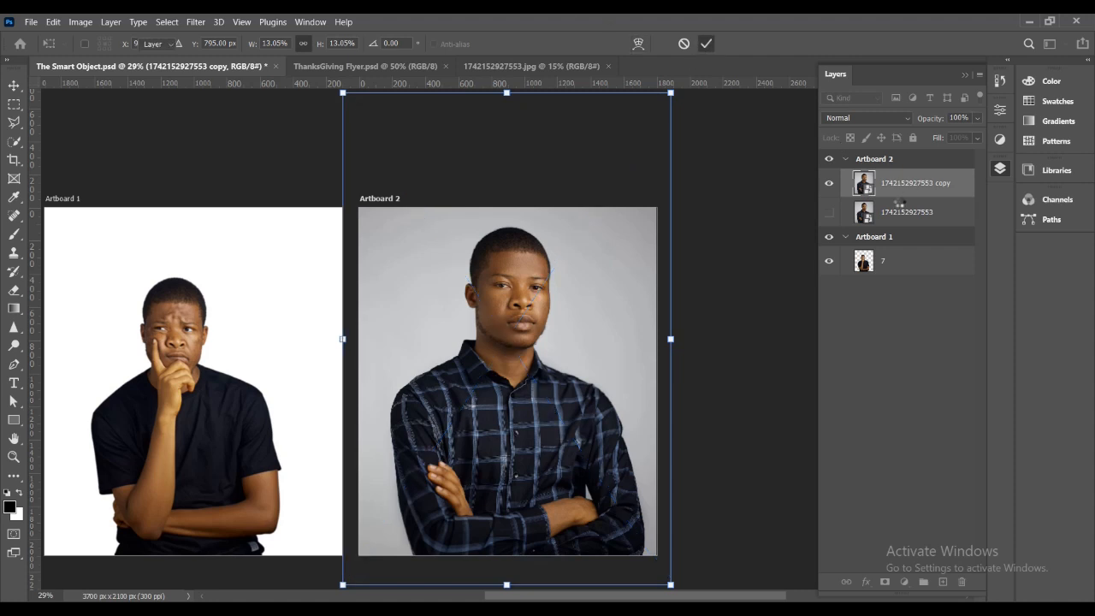
click(531, 66)
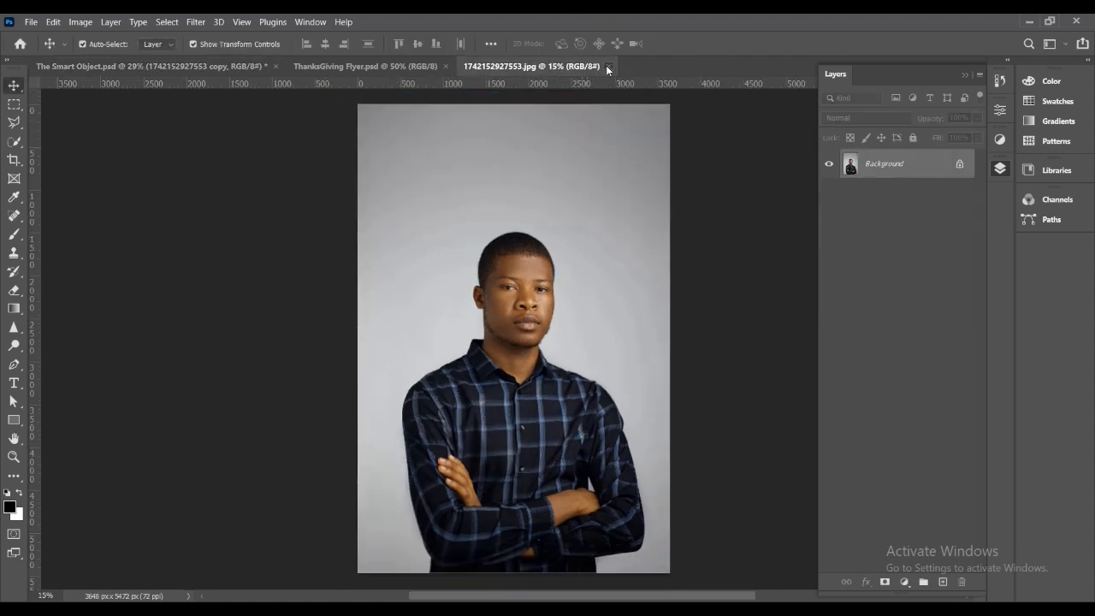
click(608, 65)
click(730, 302)
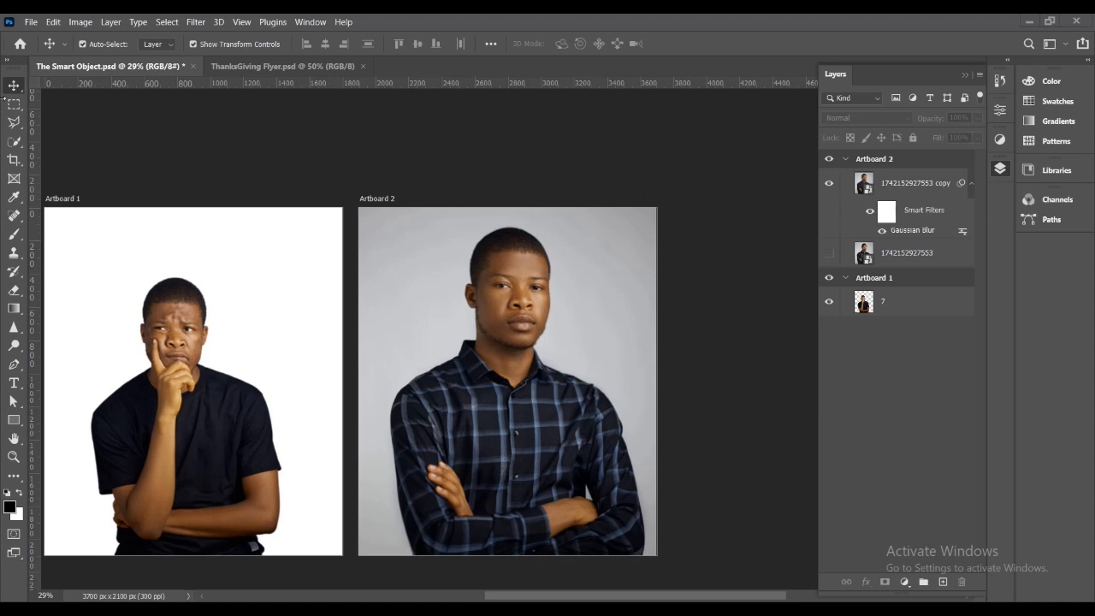
Add a Gaussian-distributed Add Noise filter of 20.13% to the photo copy on Artboard 2.
click(892, 184)
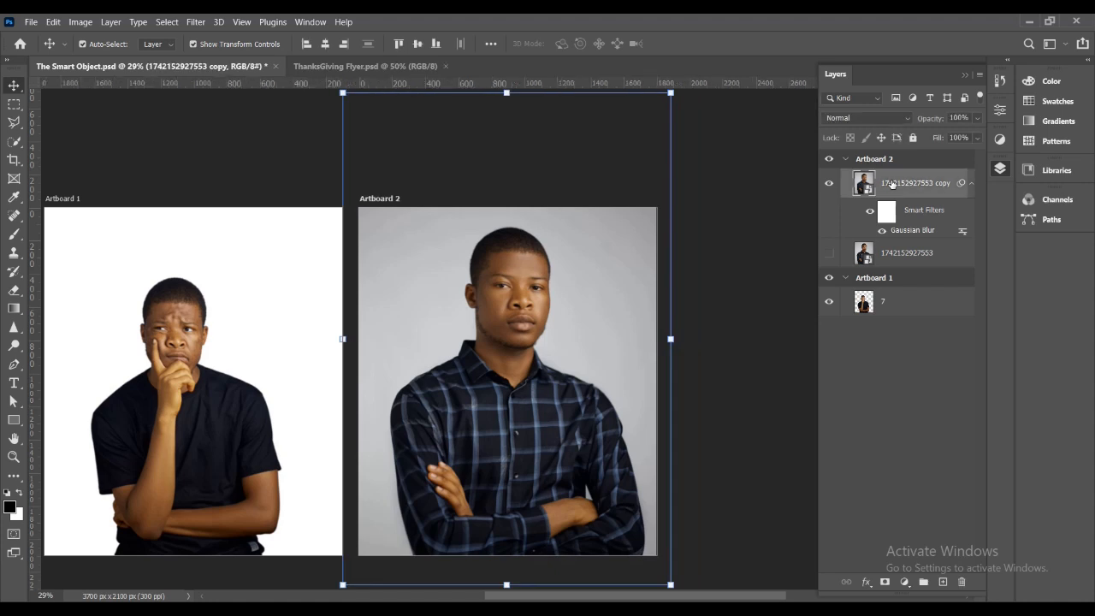
click(196, 22)
mouse_move(251, 232)
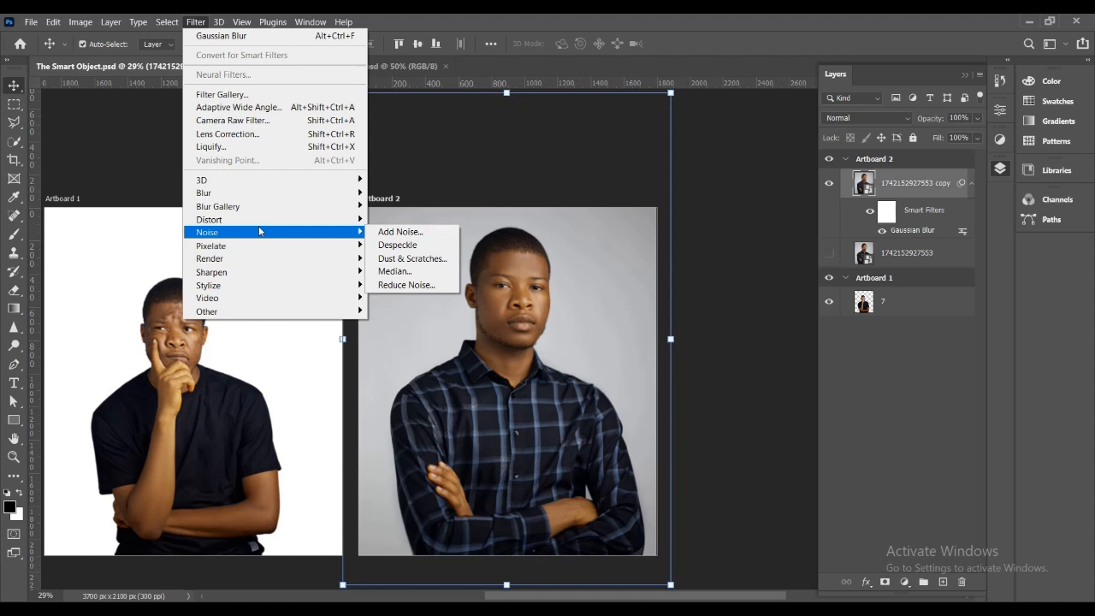
click(395, 233)
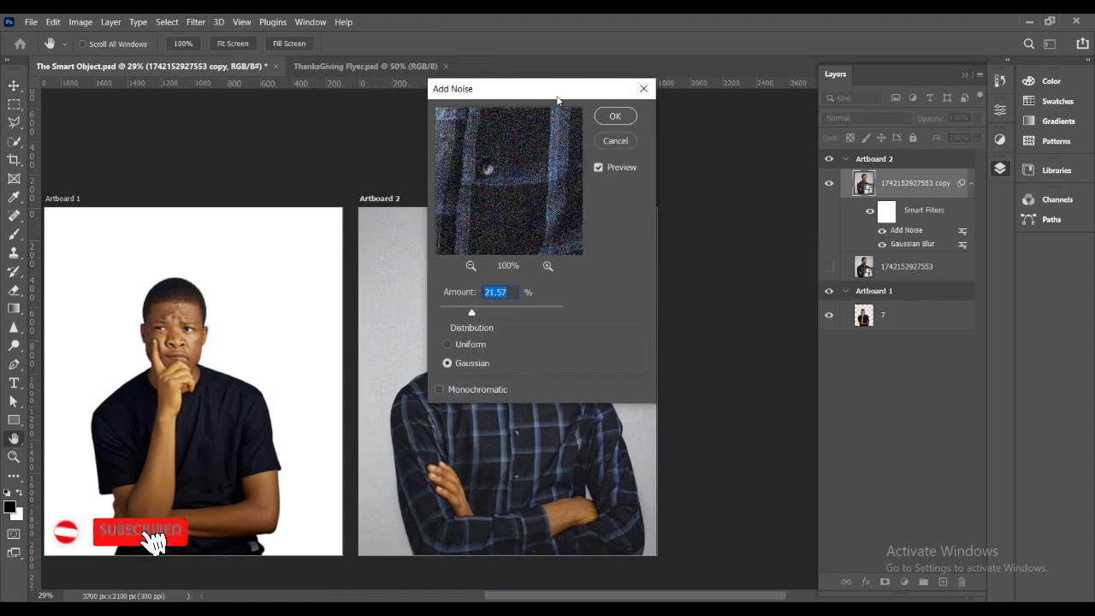
drag(557, 100, 711, 134)
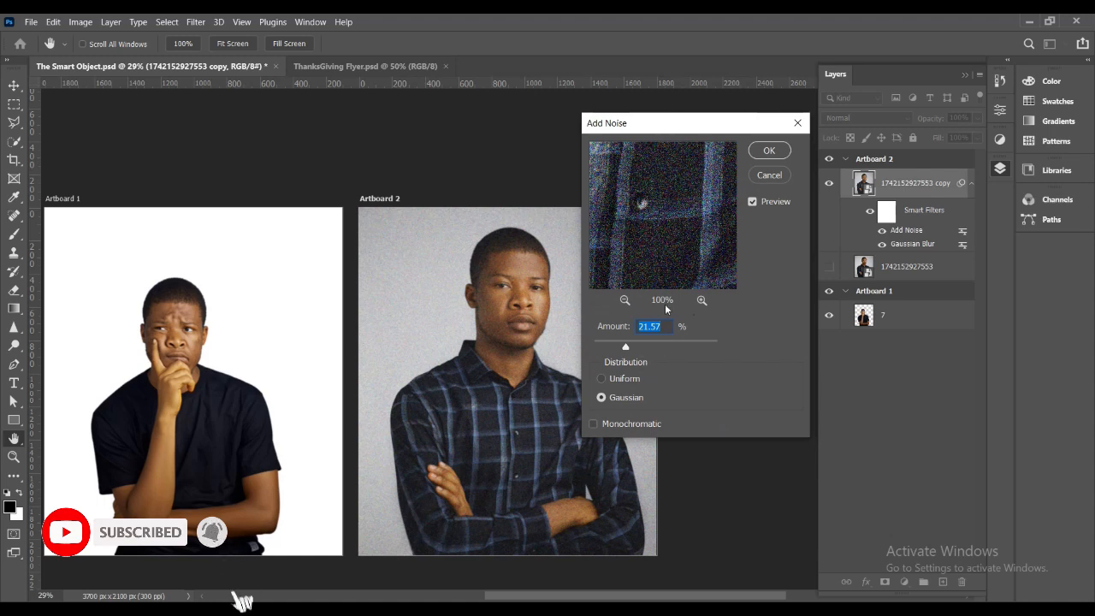
drag(626, 349, 624, 350)
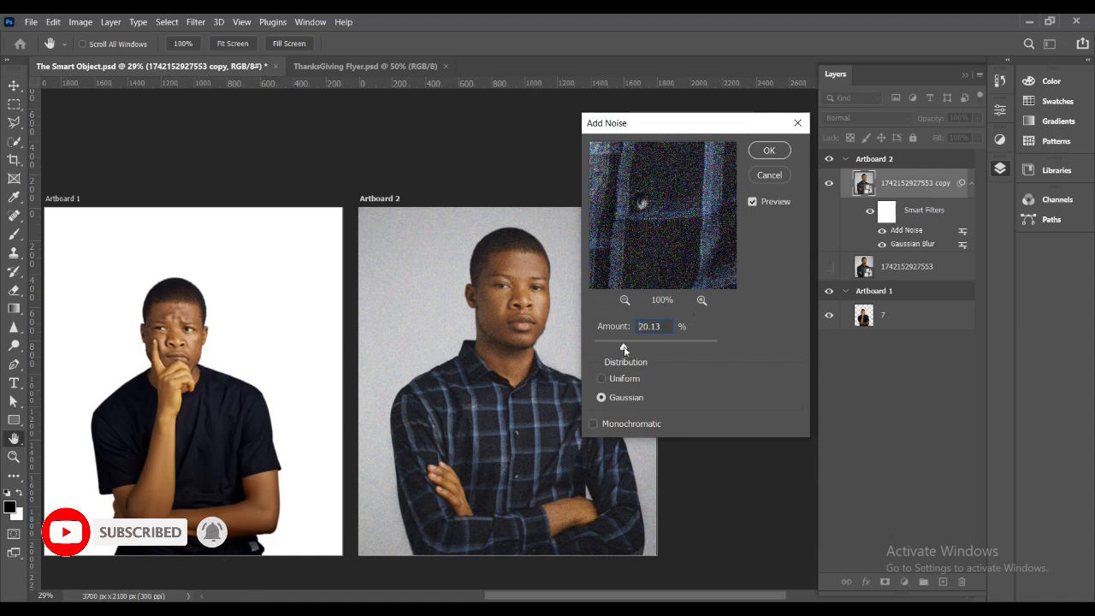
click(769, 151)
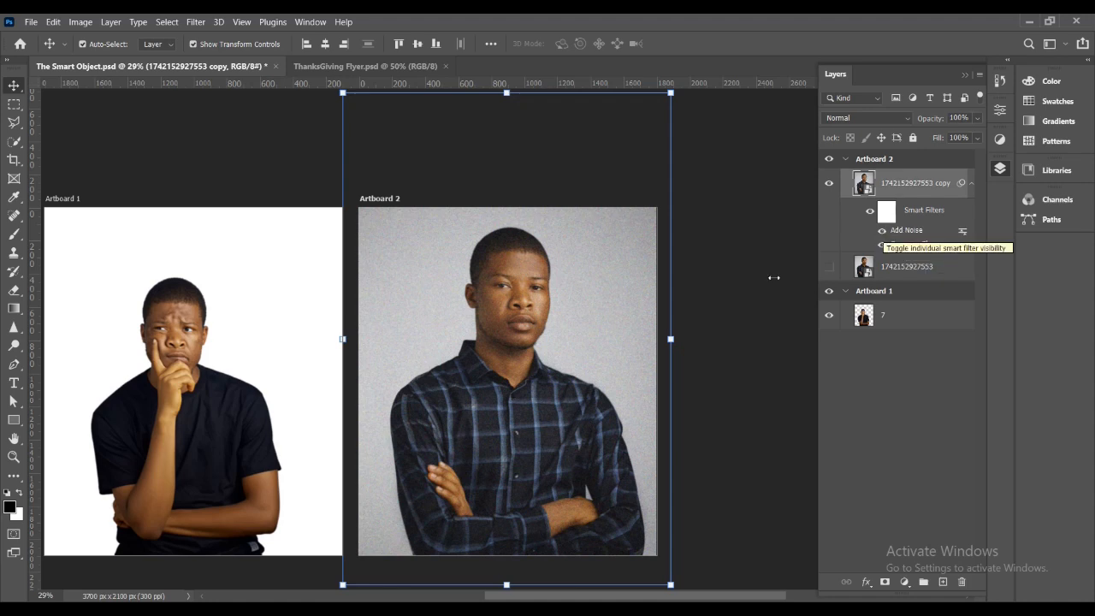
Toggle off the Add Noise smart filter, reopen its settings and set the noise amount to 14.41%.
click(883, 231)
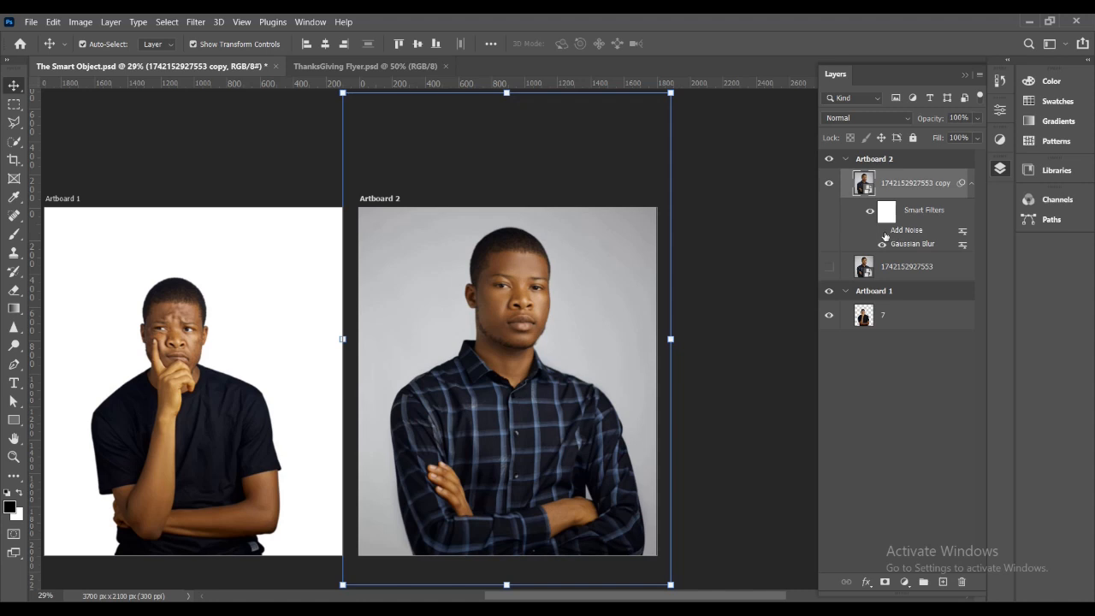
double_click(909, 230)
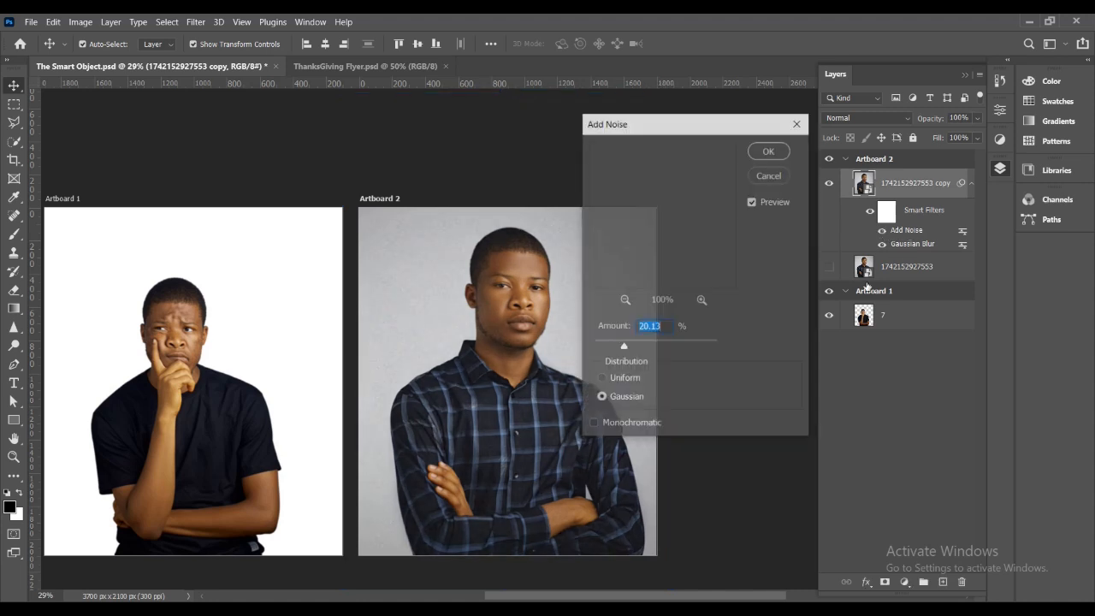
mouse_move(624, 348)
mouse_down()
mouse_move(648, 348)
mouse_move(614, 347)
mouse_up()
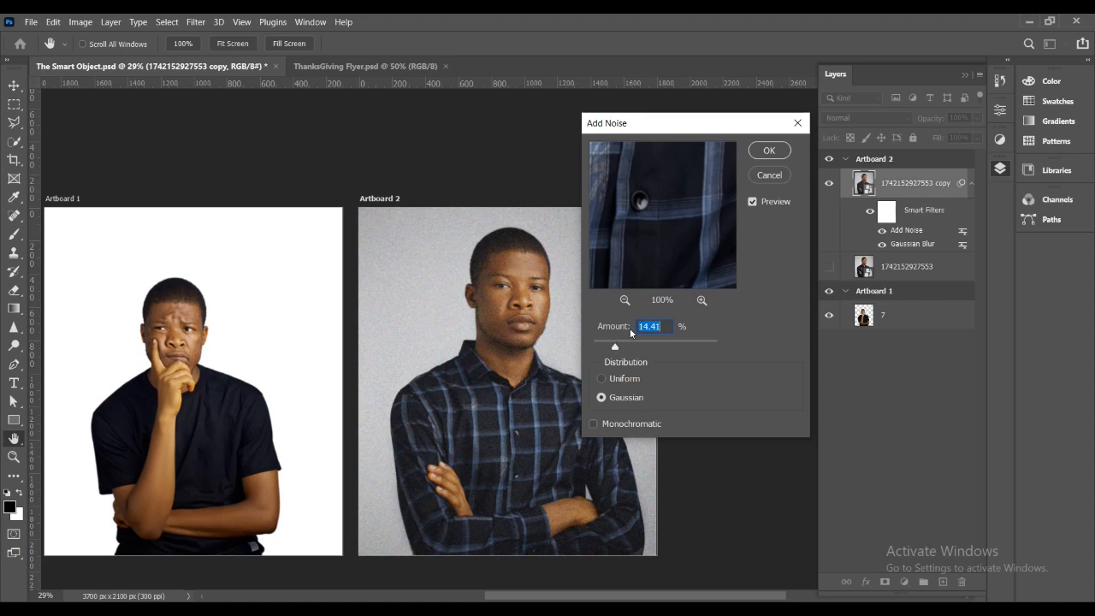
click(769, 152)
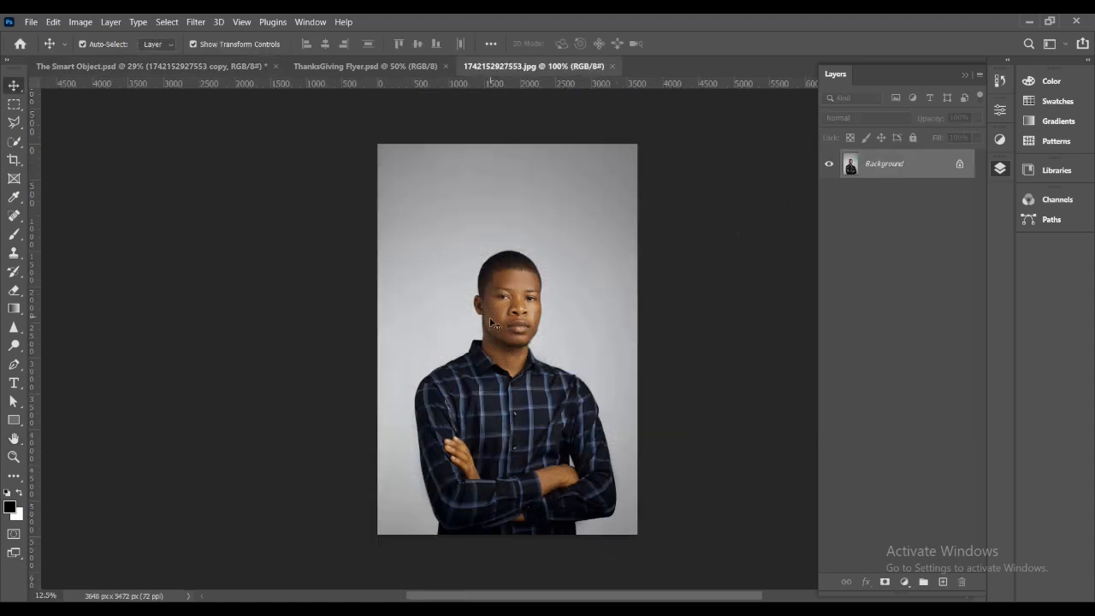
Close the smart object's source image and deselect the photo copy.
click(614, 66)
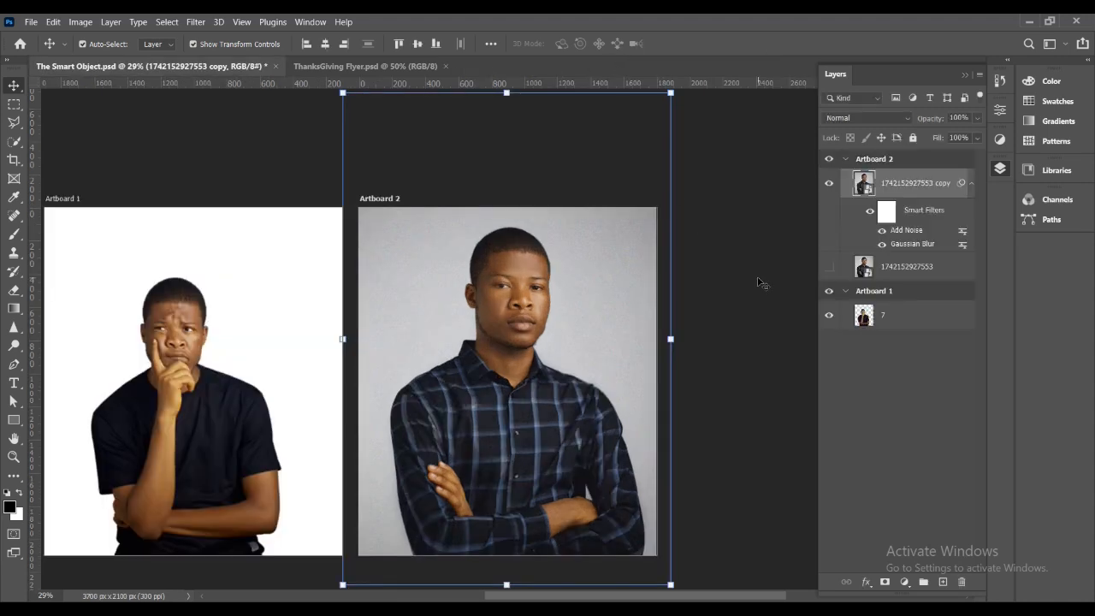
click(734, 225)
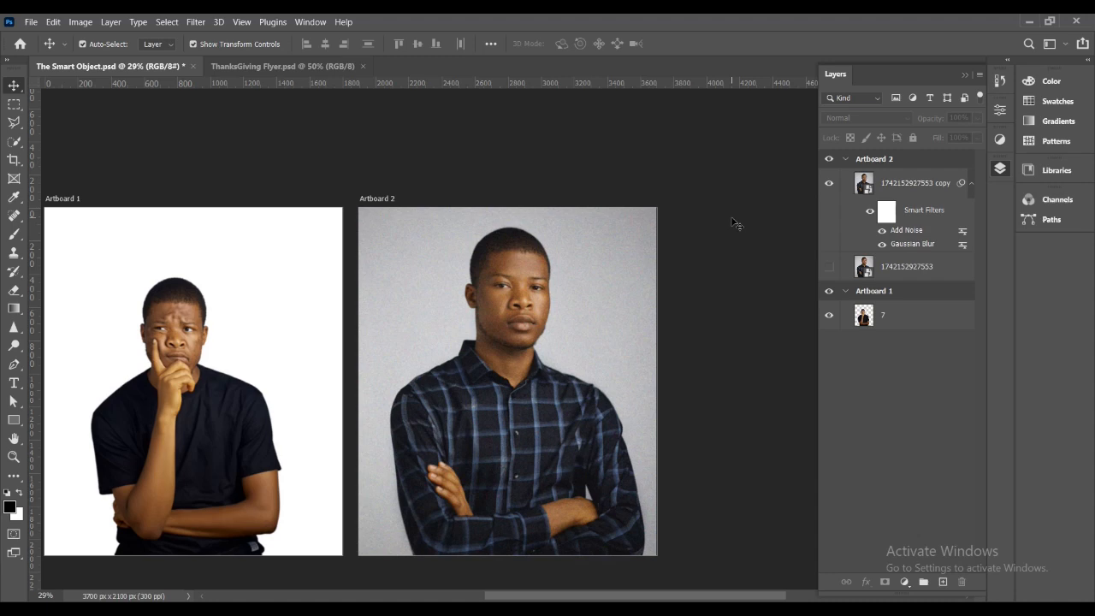
Switch to the ThanksGiving Flyer document, select the church logo and look through the layer stack.
click(268, 65)
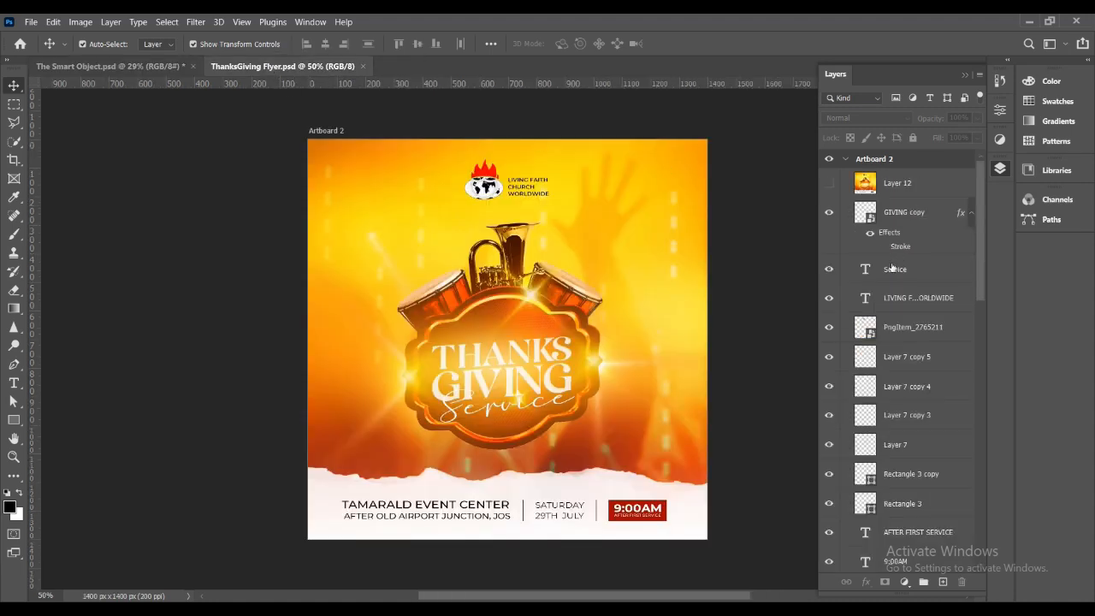
click(496, 202)
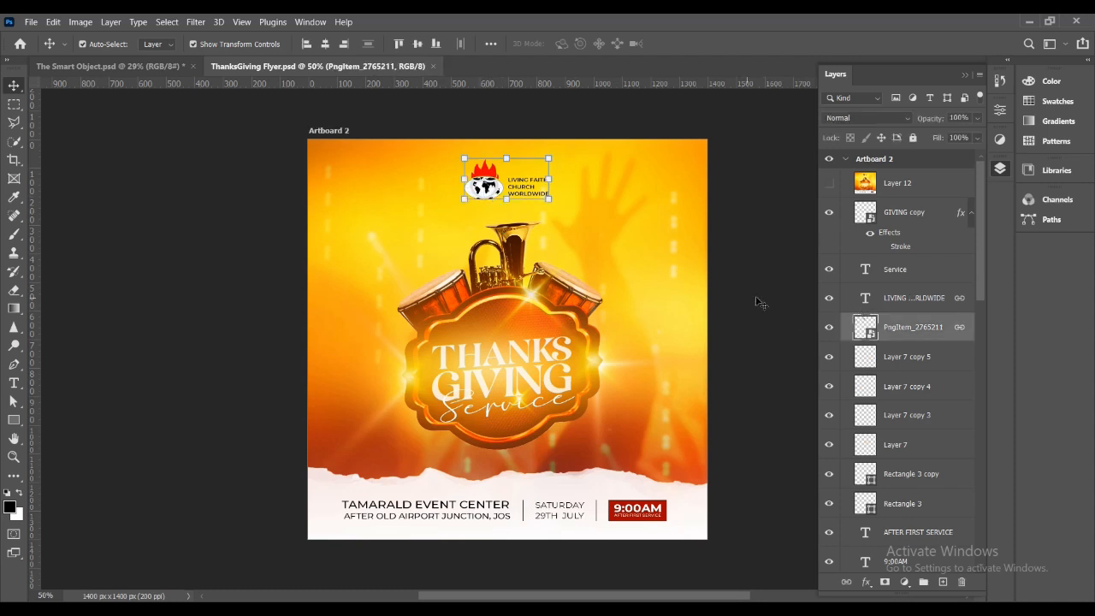
scroll(872, 359, down, 2)
scroll(871, 361, down, 6)
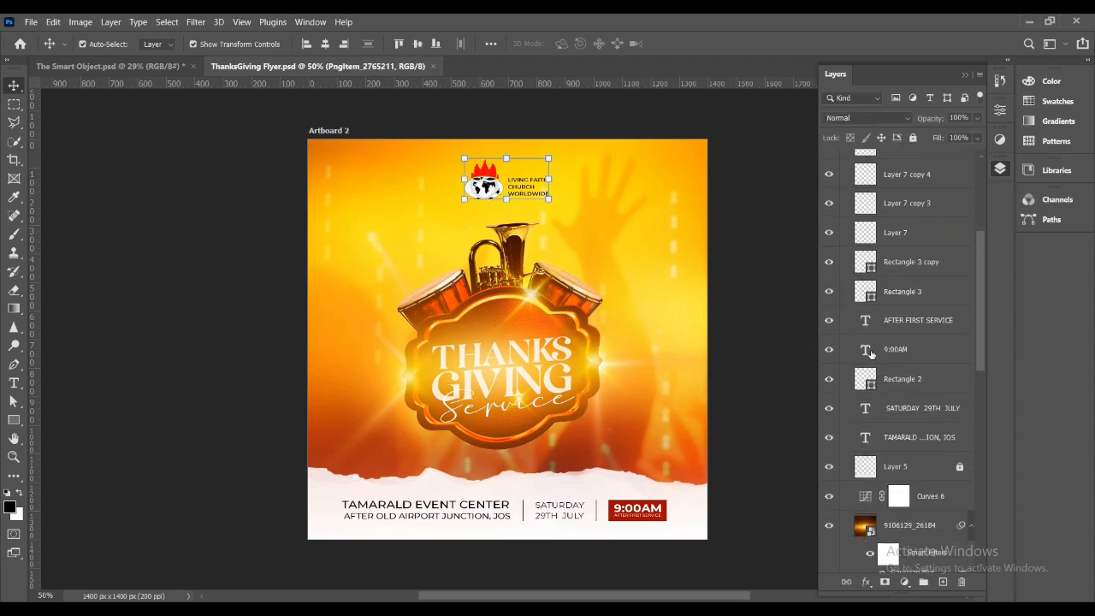
scroll(872, 256, up, 3)
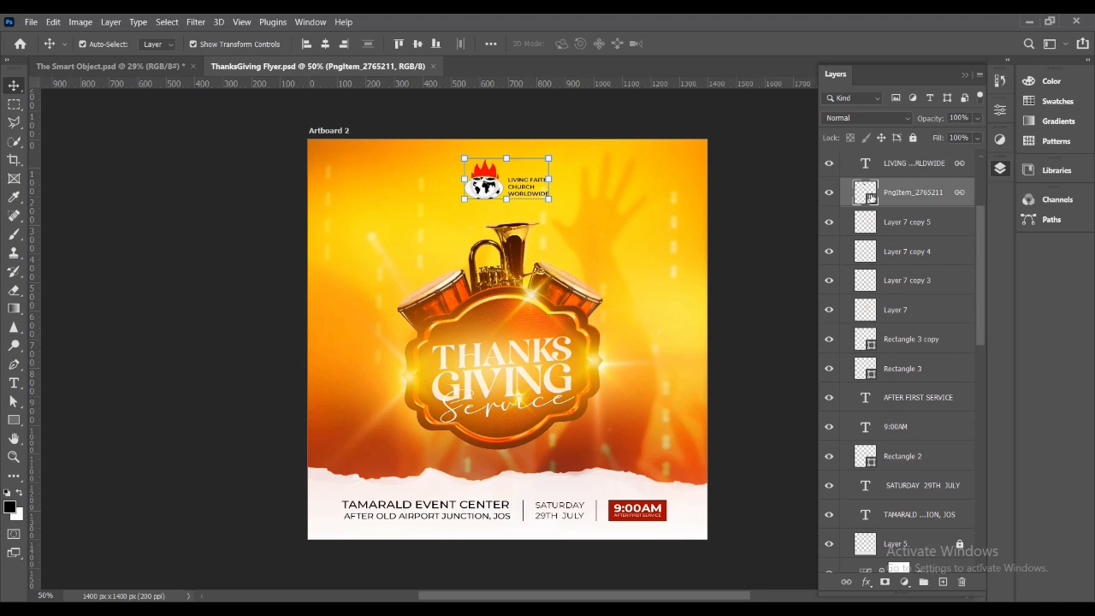
scroll(890, 291, down, 4)
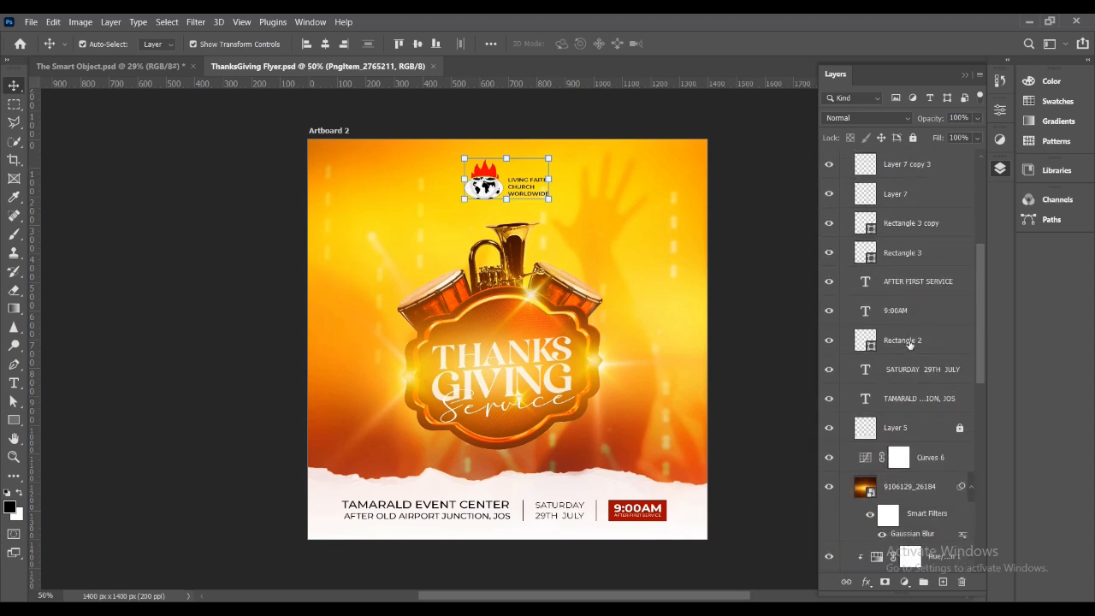
Convert the Rectangle 2 layer to a smart object and undo the conversion.
click(909, 342)
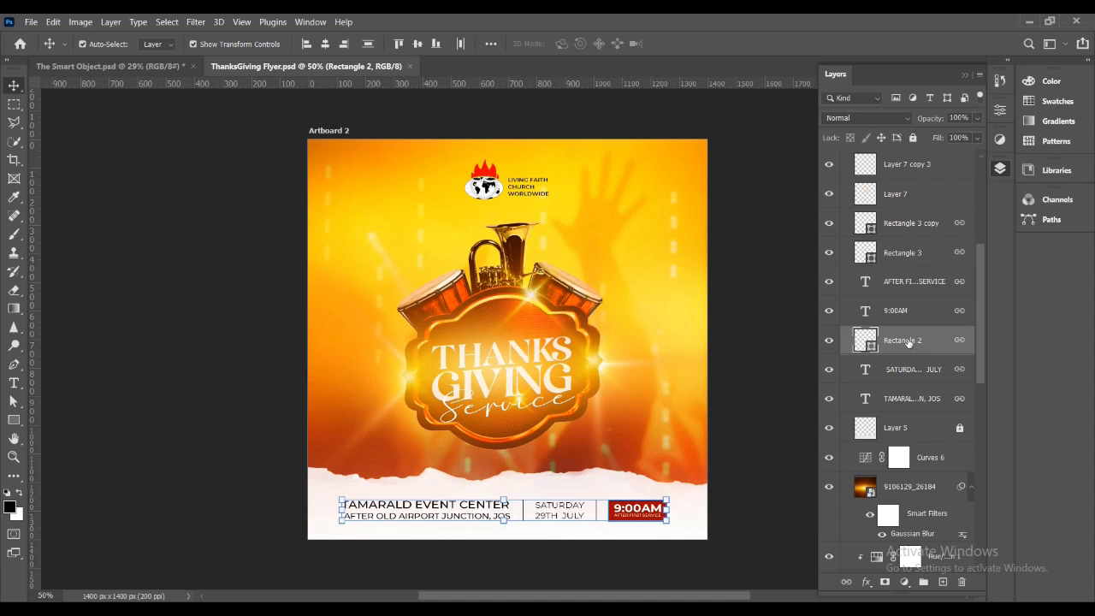
right_click(908, 343)
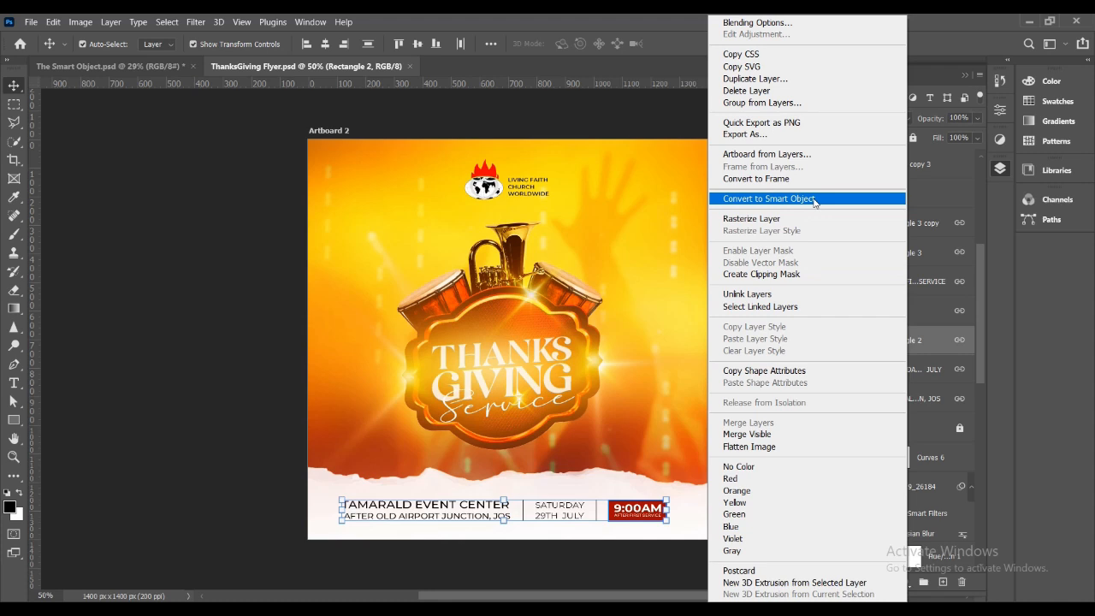
click(946, 350)
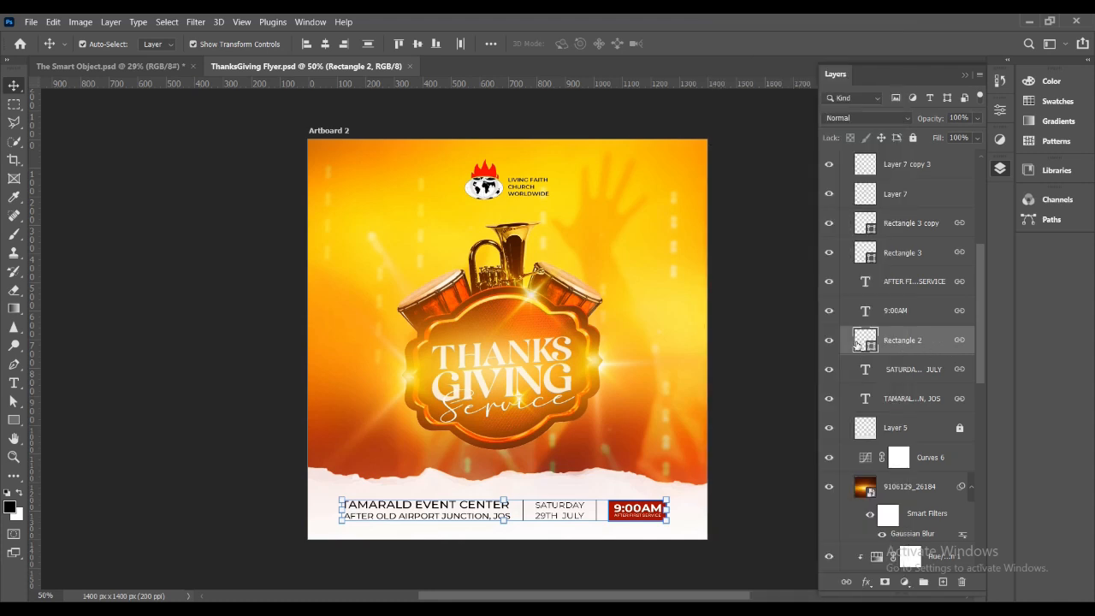
right_click(941, 341)
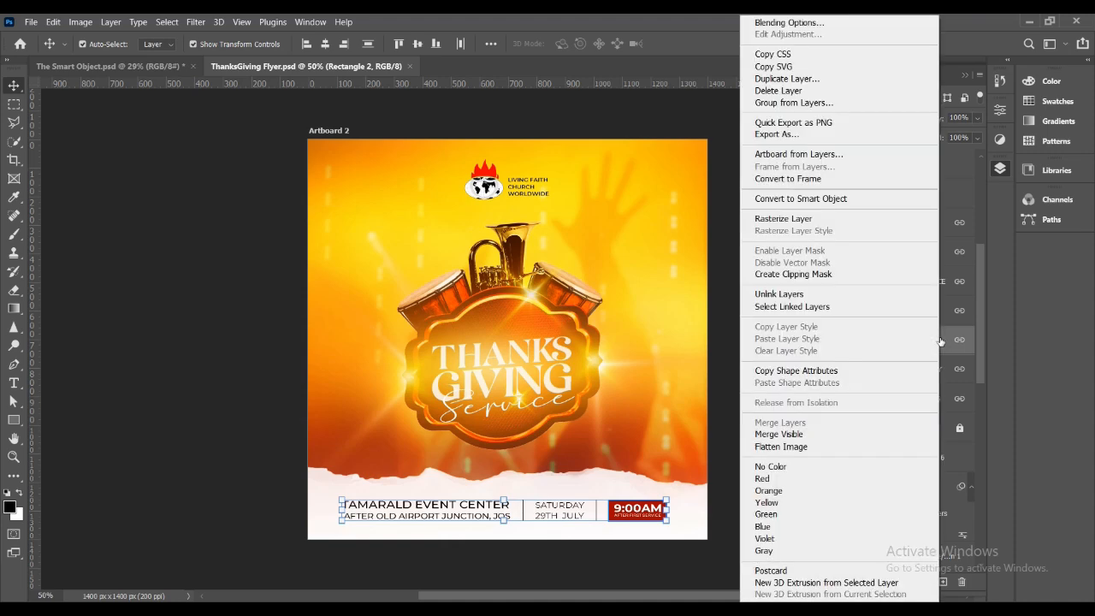
click(721, 336)
right_click(867, 345)
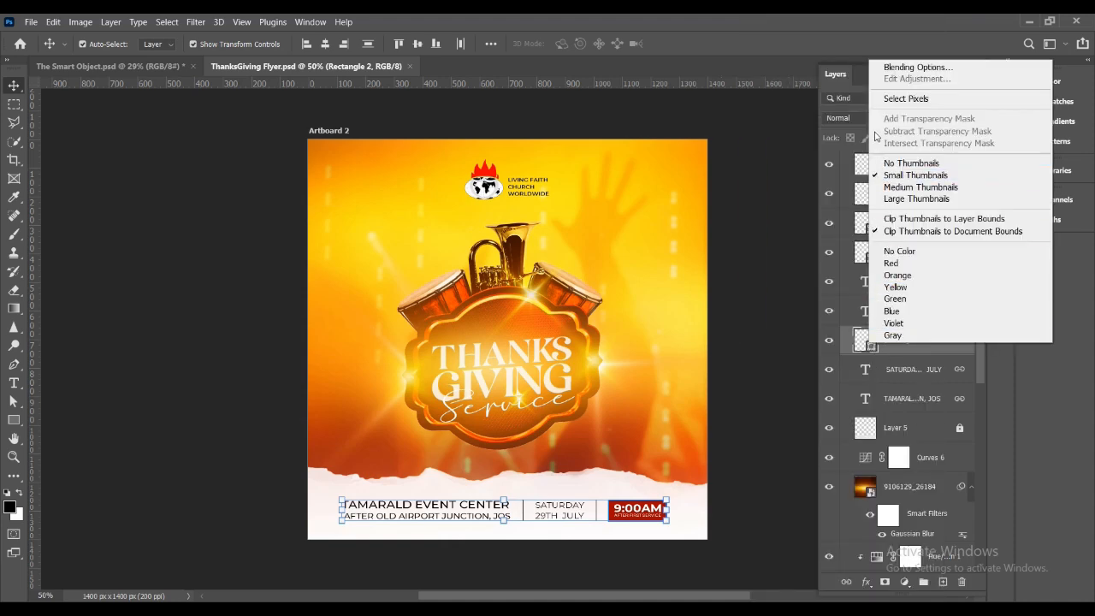
click(770, 368)
right_click(939, 342)
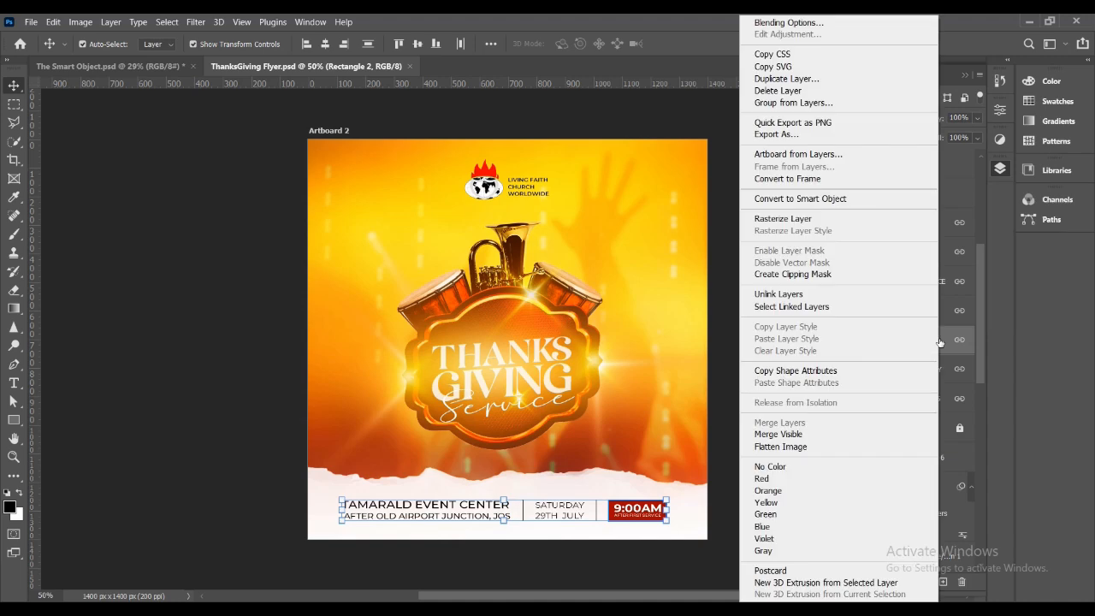
click(799, 198)
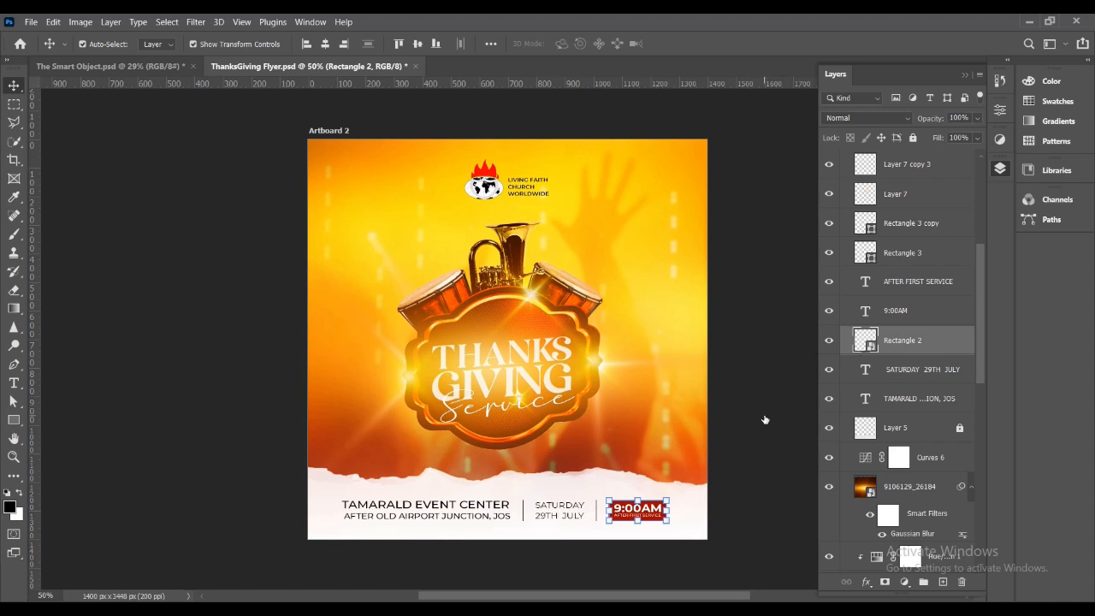
key(ctrl)
key(ctrl+z)
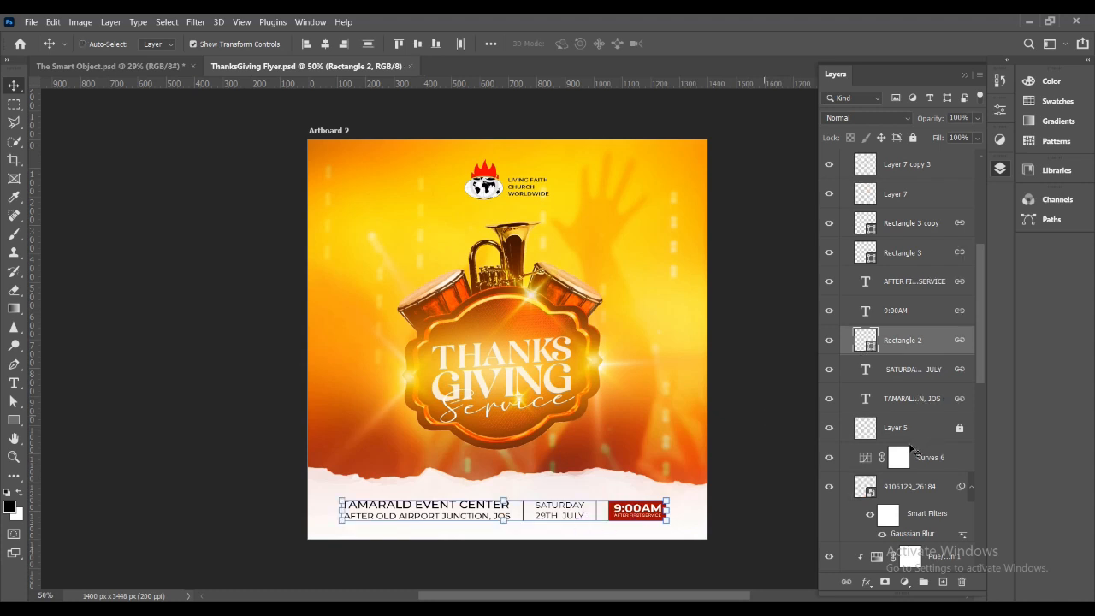
Toggle the 9106129_26184 layer off and on, and do the same with its Gaussian Blur smart filter to compare the effect.
scroll(915, 450, down, 4)
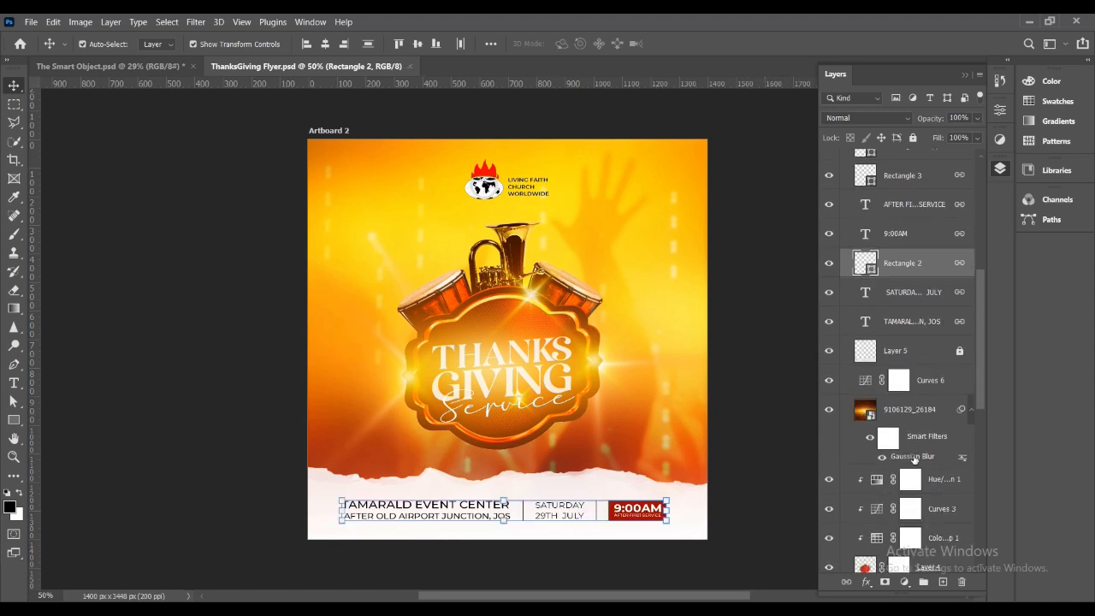
scroll(914, 460, down, 1)
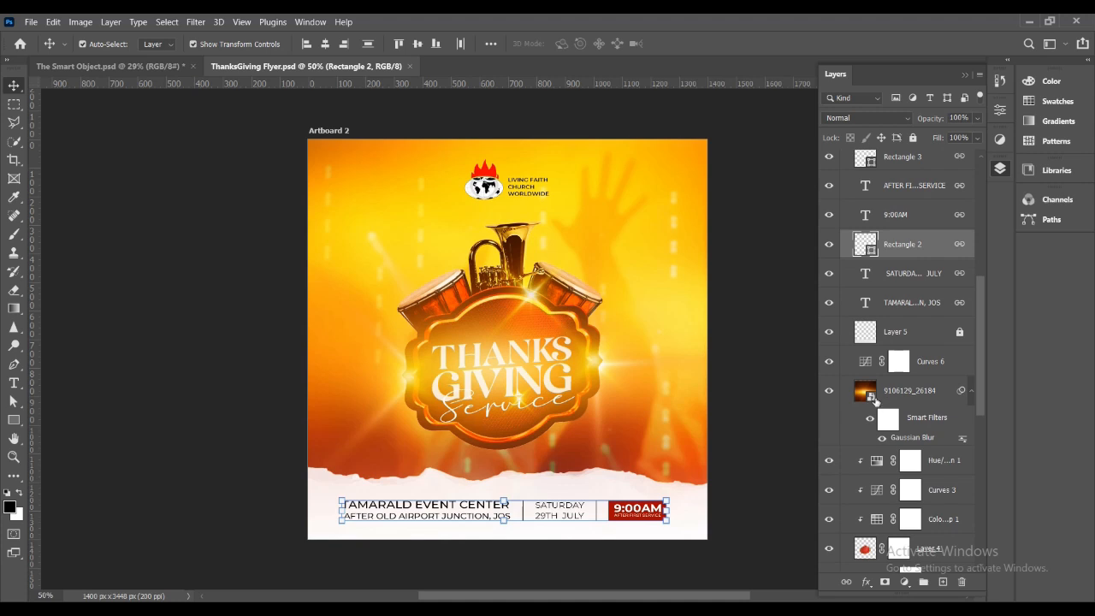
click(828, 391)
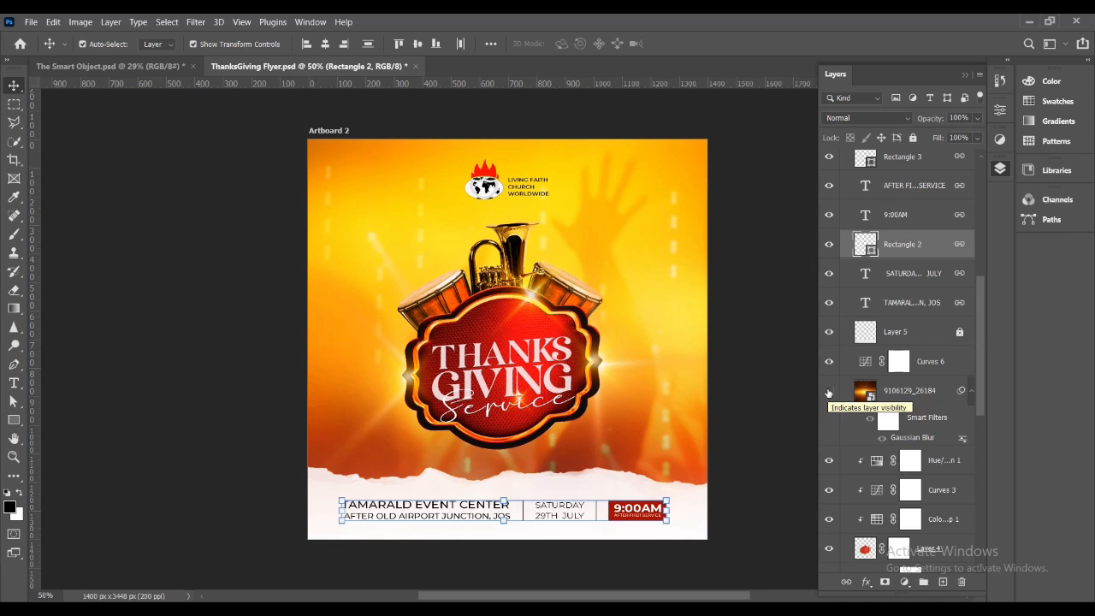
click(829, 392)
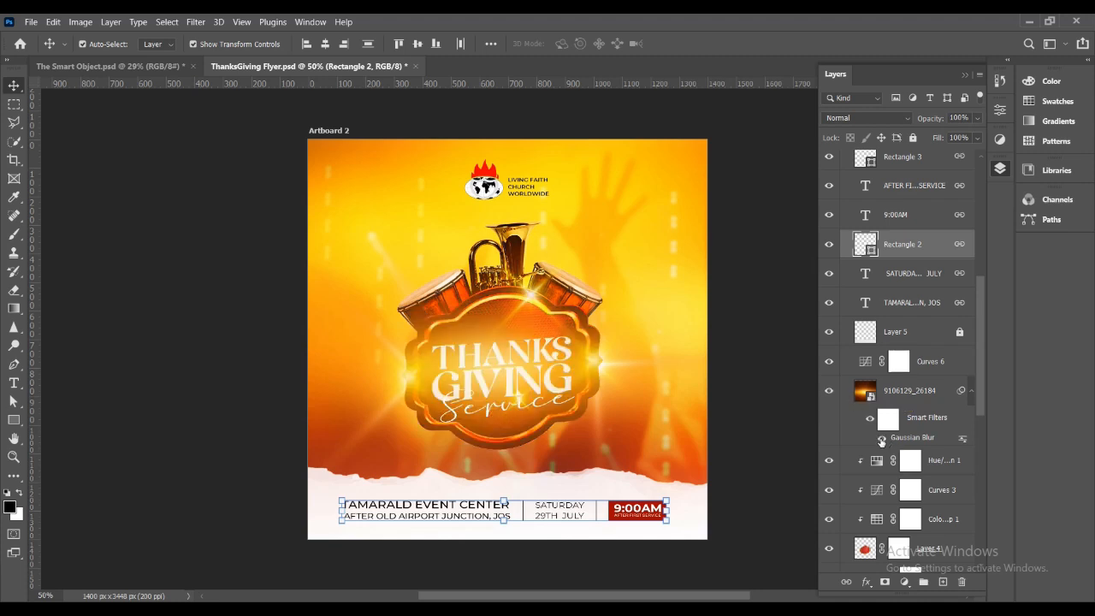
click(881, 440)
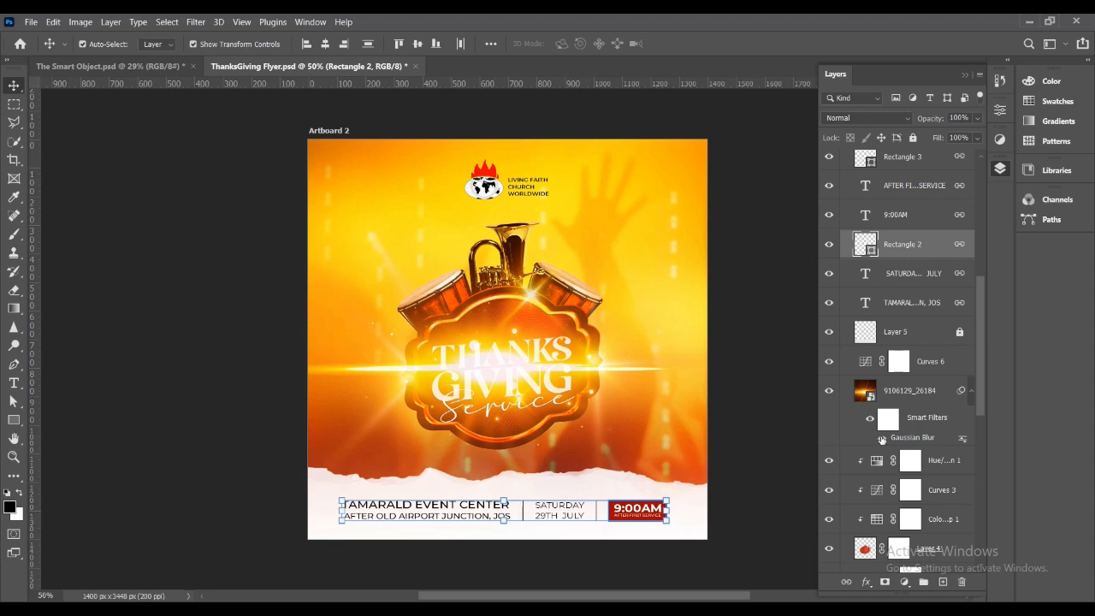
click(883, 438)
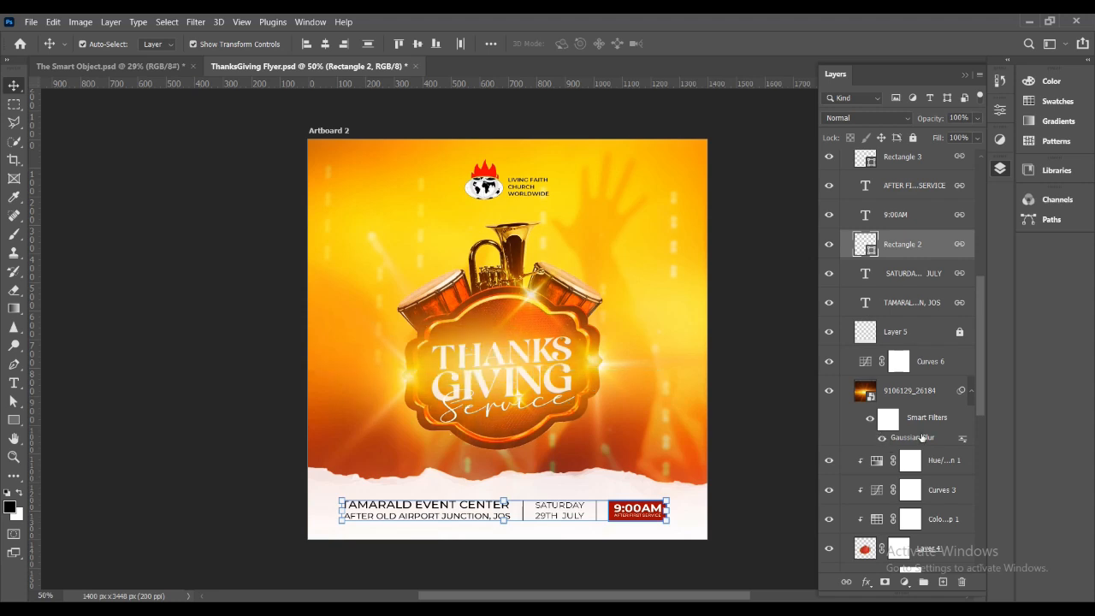
Try a different Gaussian Blur radius on the 9106129_26184 smart object and cancel the change.
double_click(917, 438)
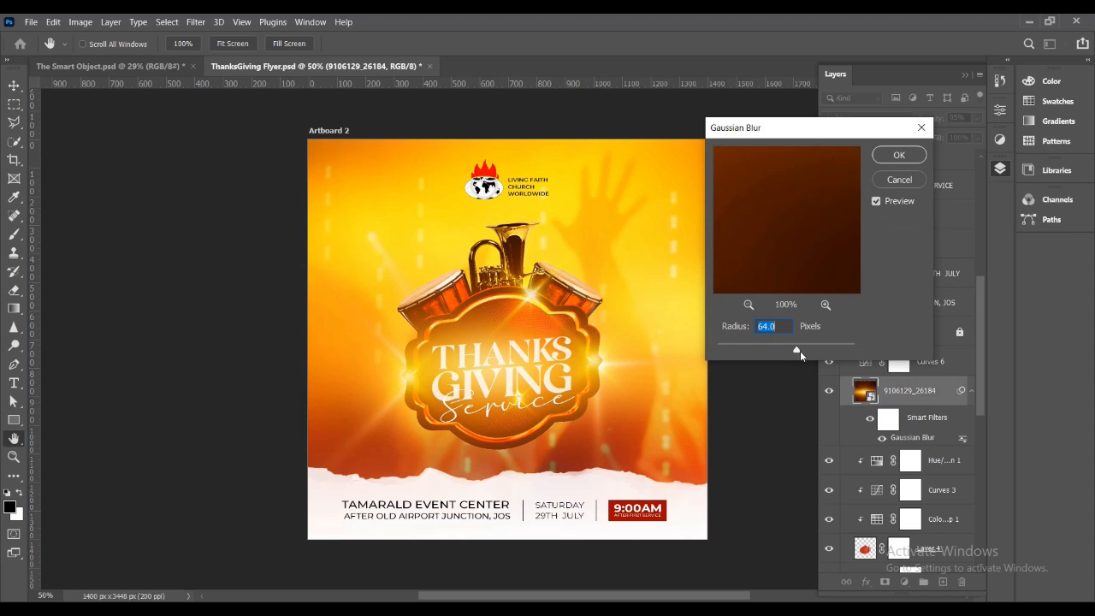
drag(755, 351, 796, 350)
click(895, 182)
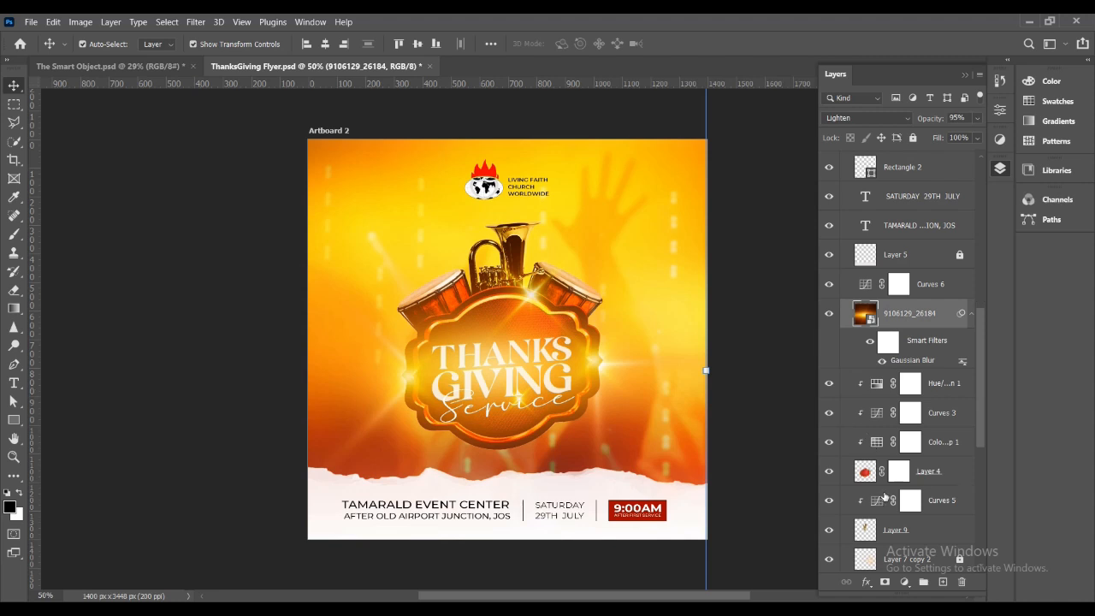
Look through the lower layers for smart objects, checking the Curves 5 options and the smart filters on Layer 8 copy.
scroll(885, 494, down, 1)
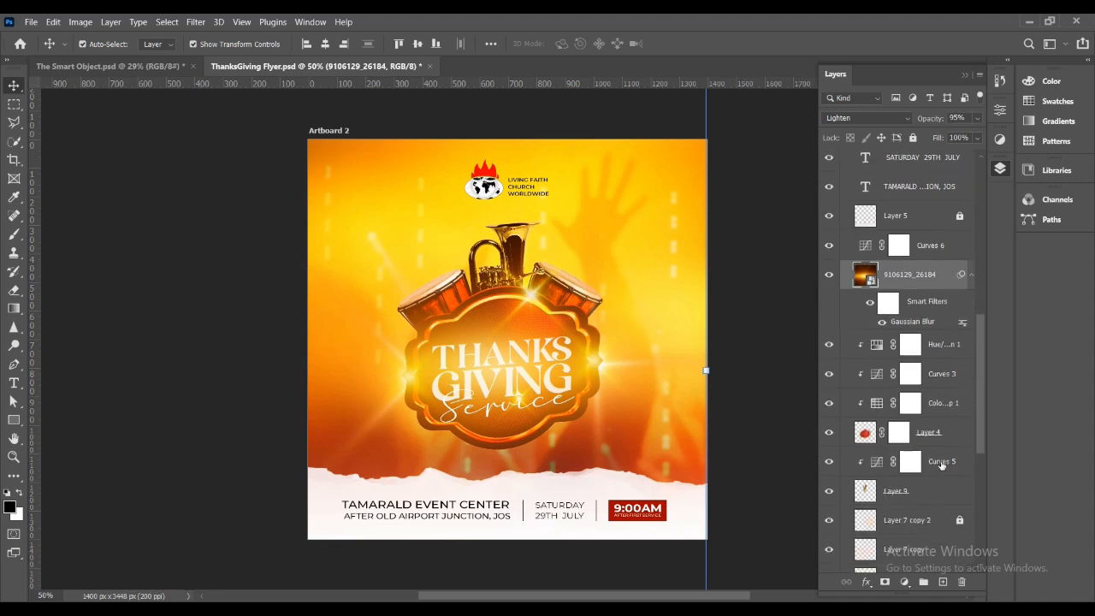
right_click(942, 464)
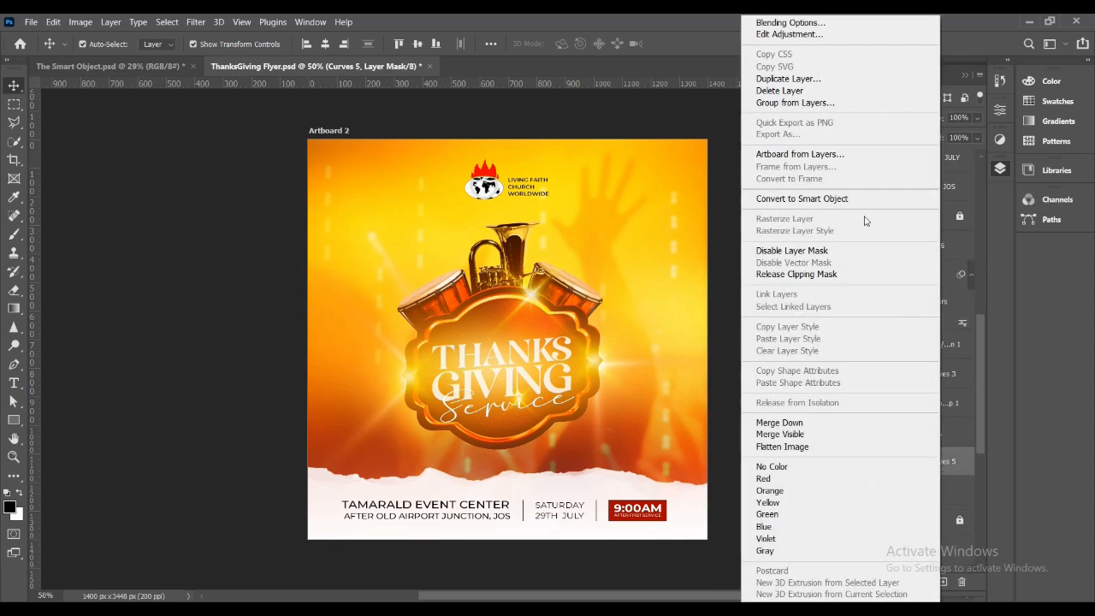
click(731, 231)
scroll(956, 494, down, 2)
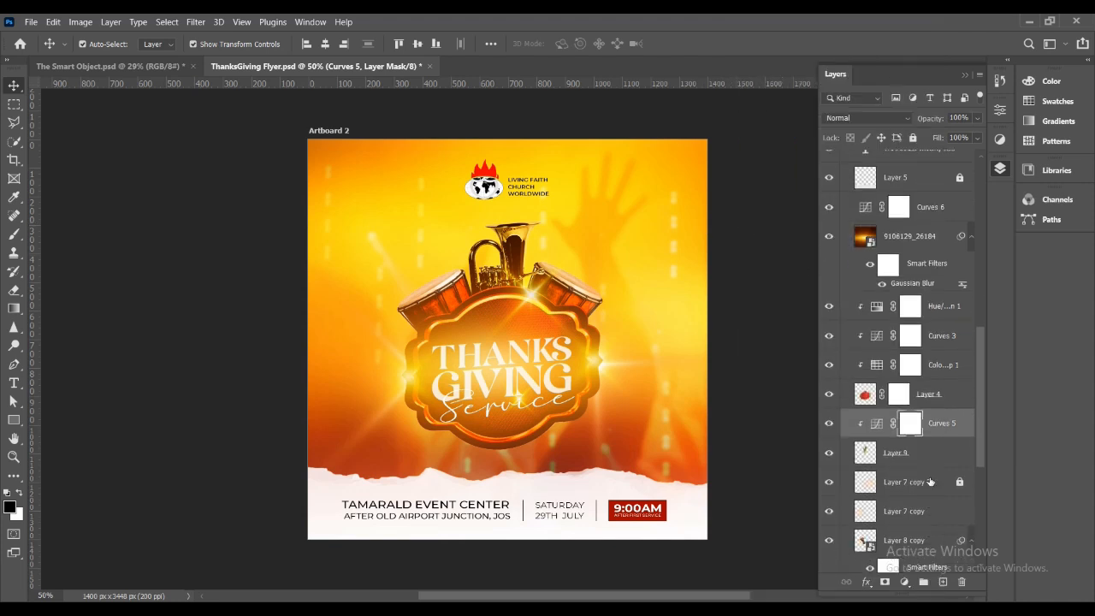
scroll(899, 471, down, 1)
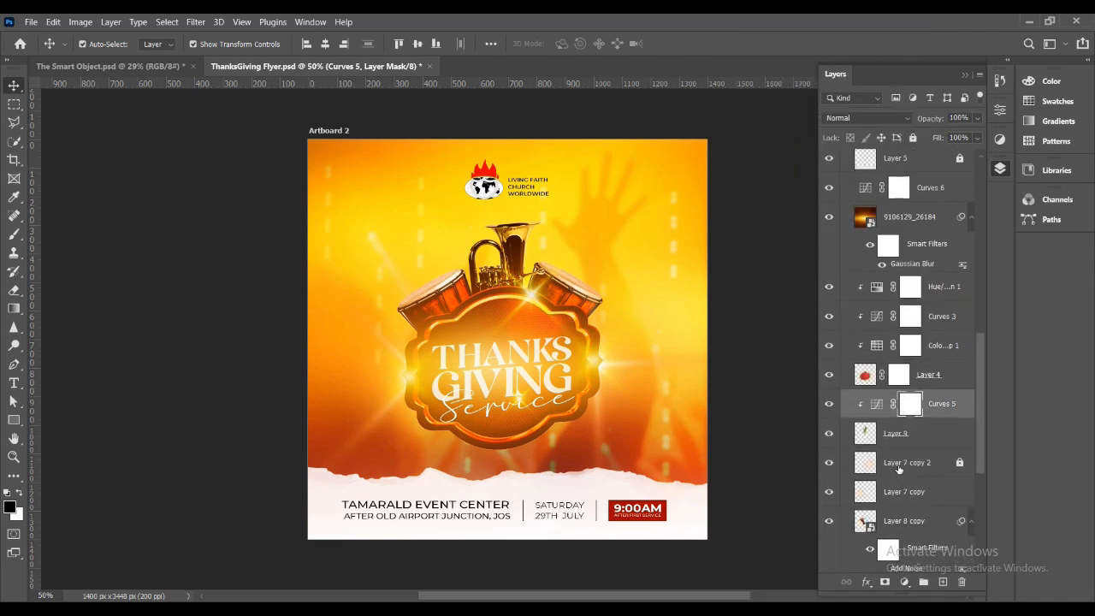
scroll(922, 462, down, 1)
scroll(907, 480, down, 2)
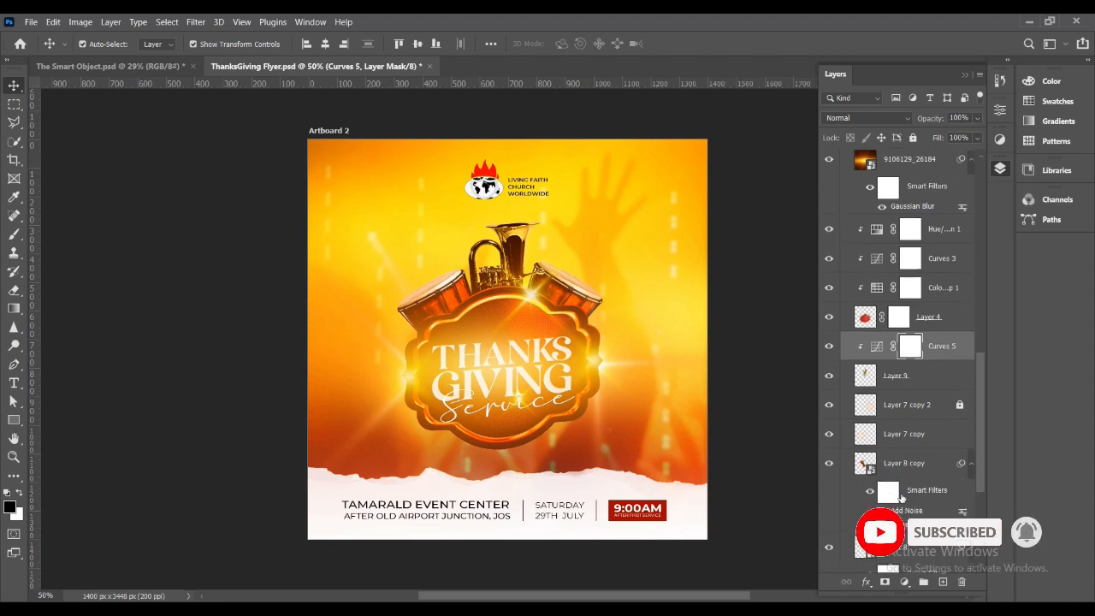
scroll(905, 511, down, 1)
scroll(905, 512, down, 2)
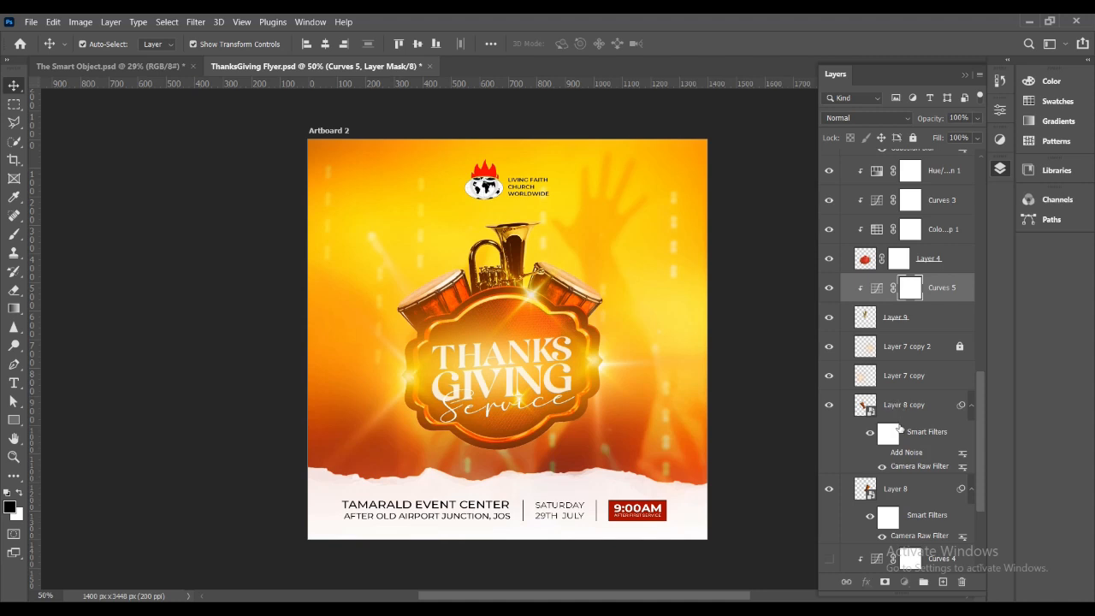
click(902, 409)
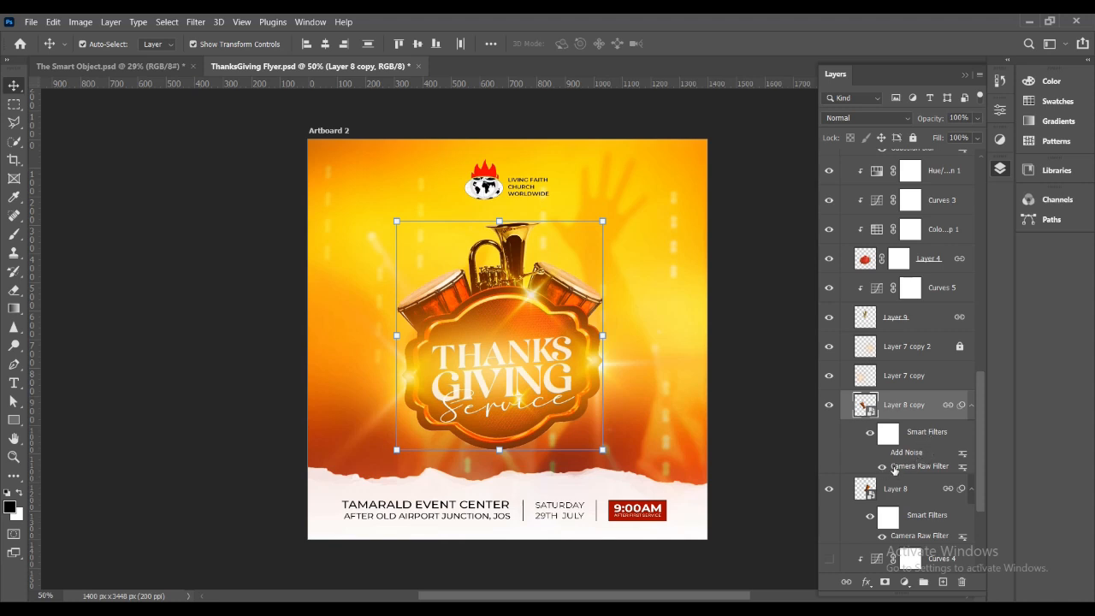
scroll(894, 473, down, 1)
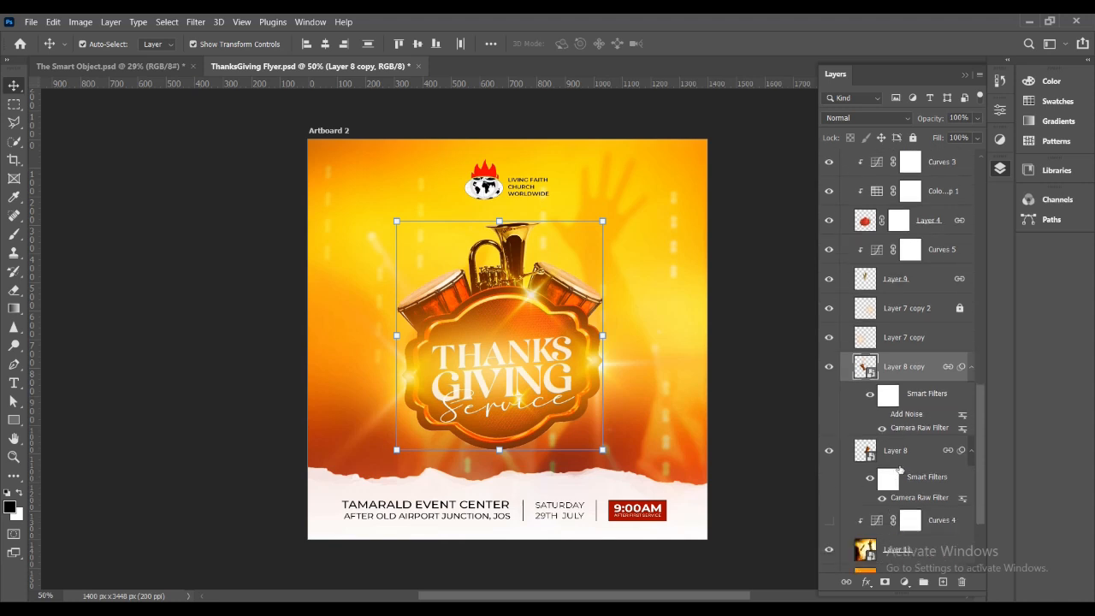
click(770, 327)
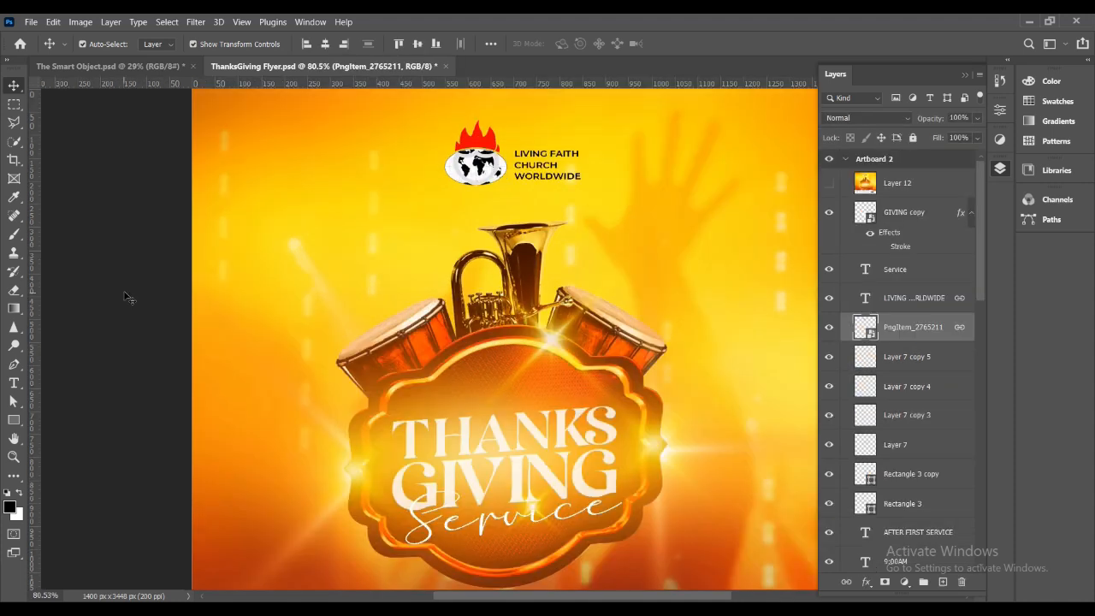
click(128, 299)
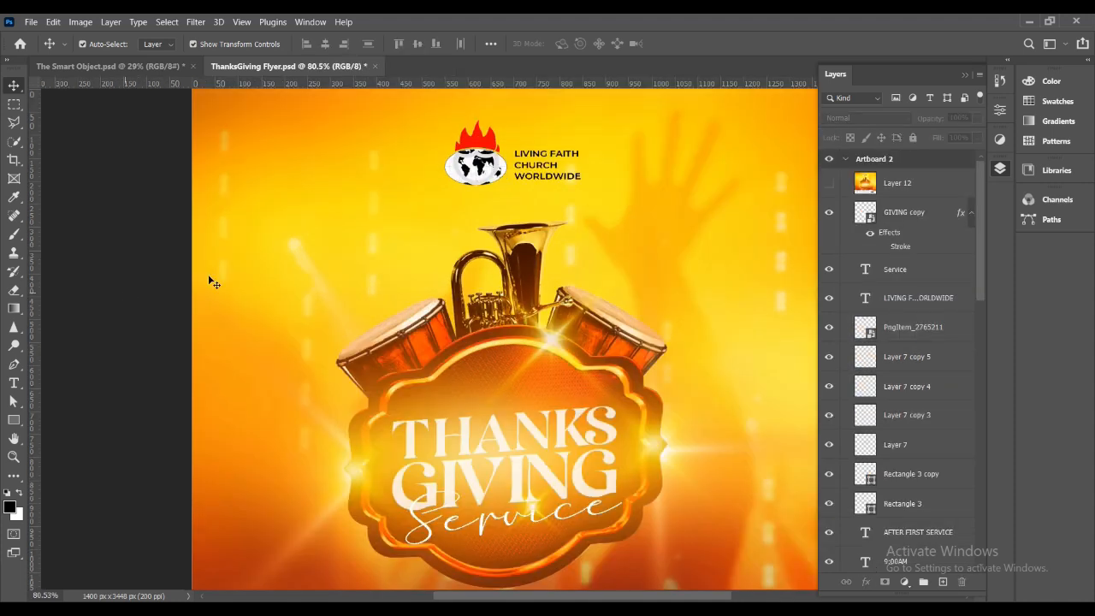
Replace the contents of the church logo smart object with Unijos New Logo.png.
click(459, 180)
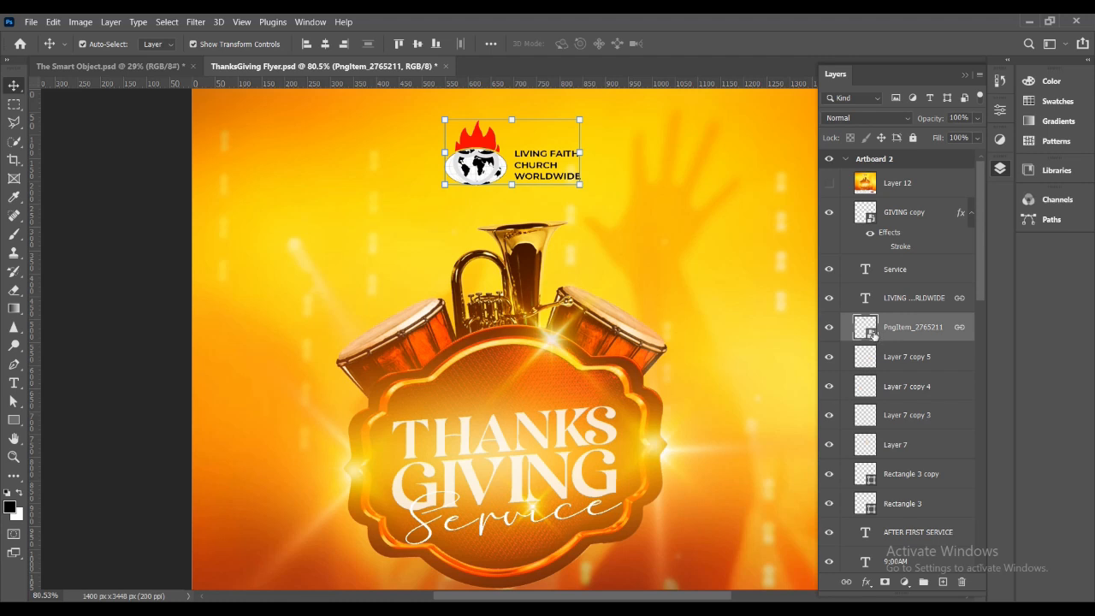
right_click(932, 331)
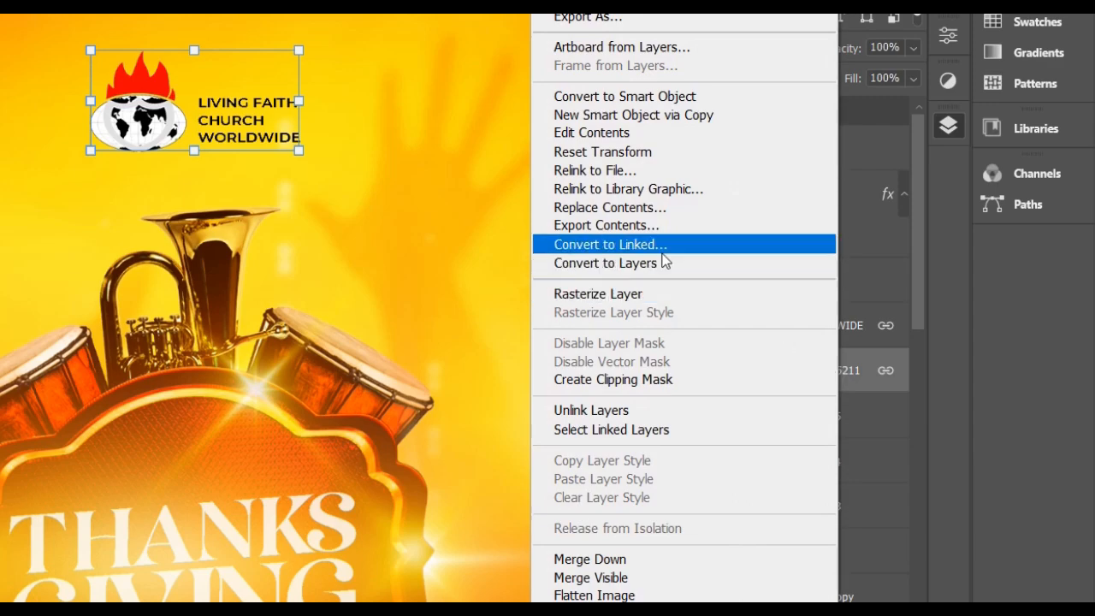
click(631, 209)
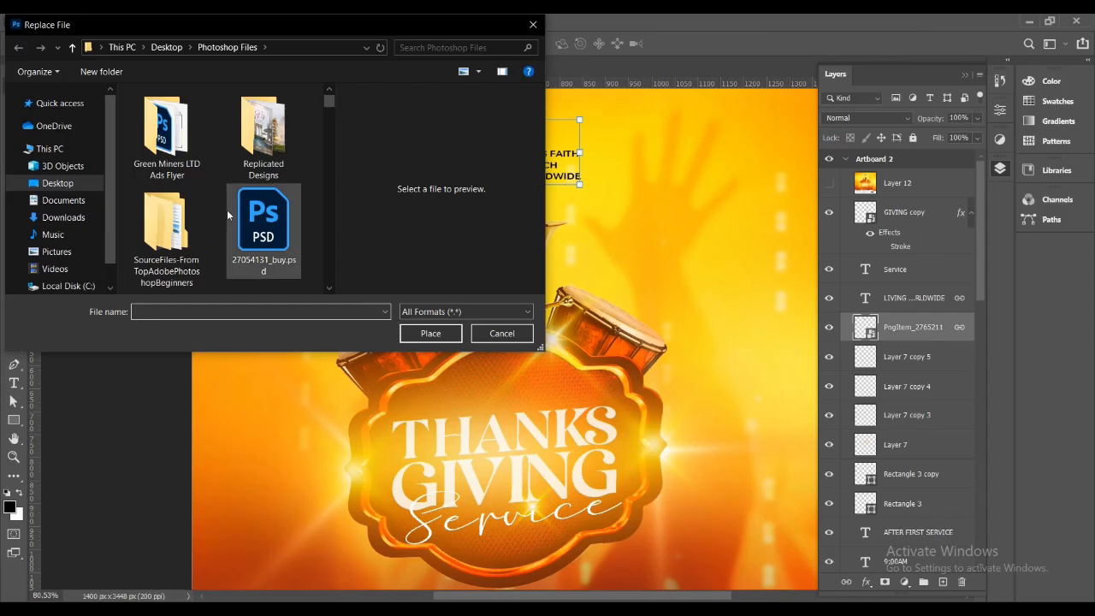
click(261, 238)
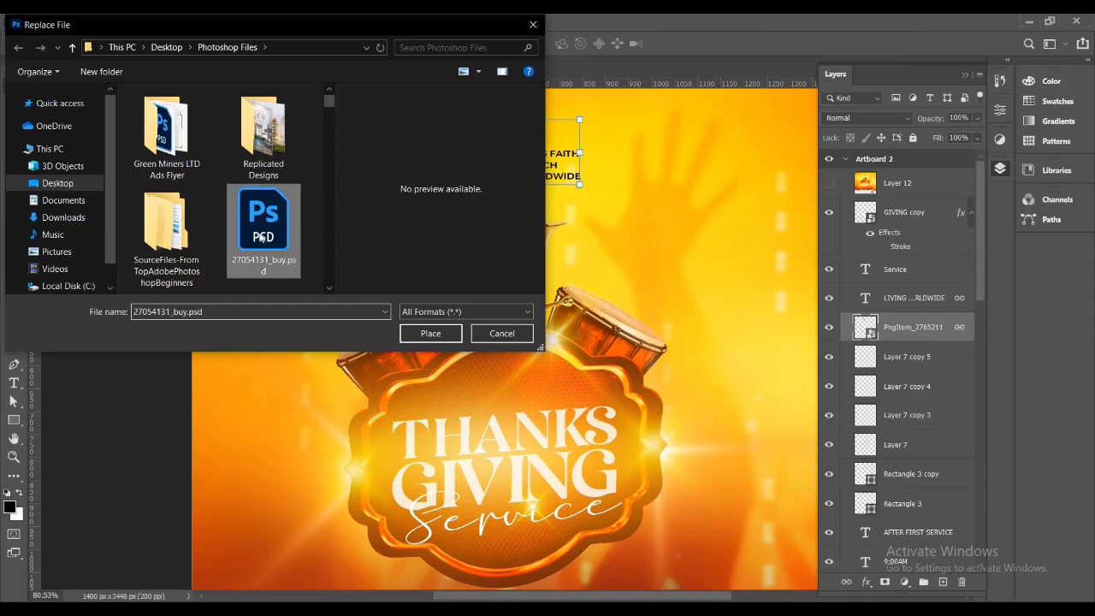
key(u)
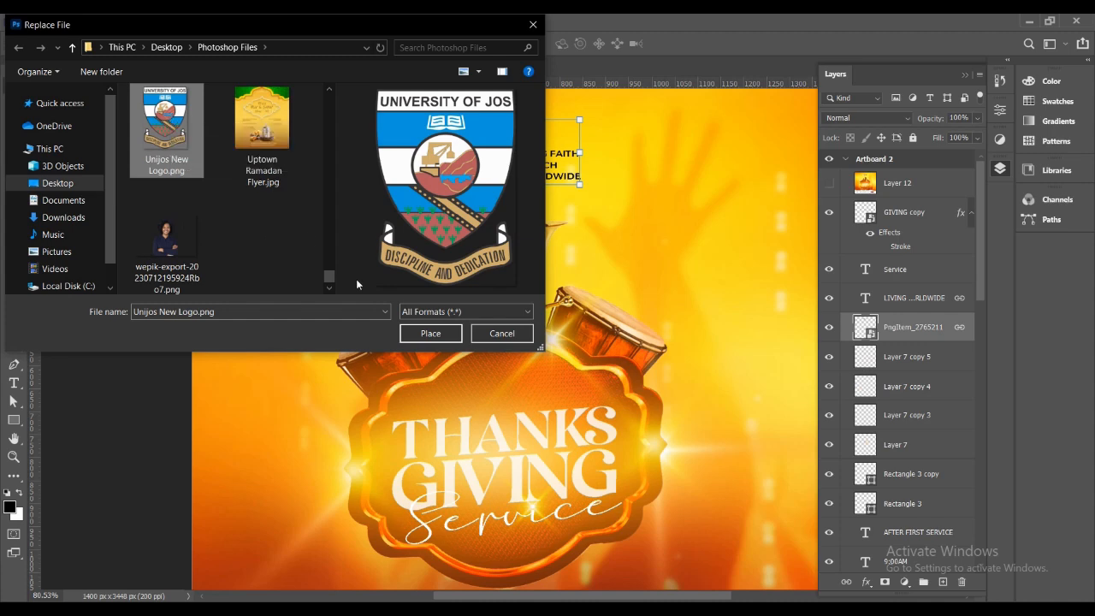
click(439, 335)
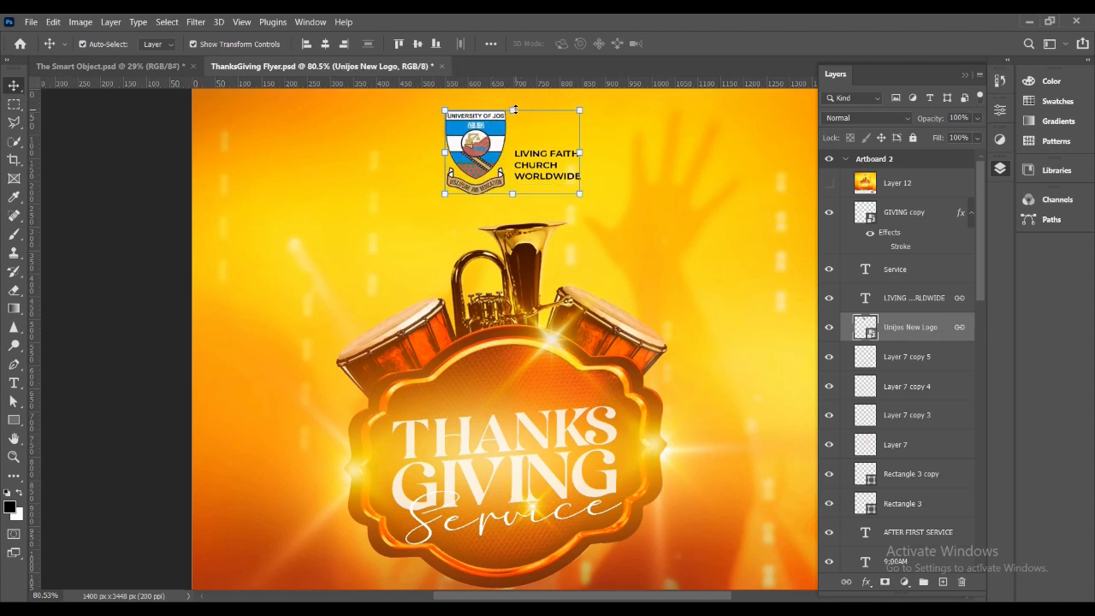
Unlink the university logo layer from its linked layers and scale the logo down to 4.61%.
drag(515, 109, 515, 108)
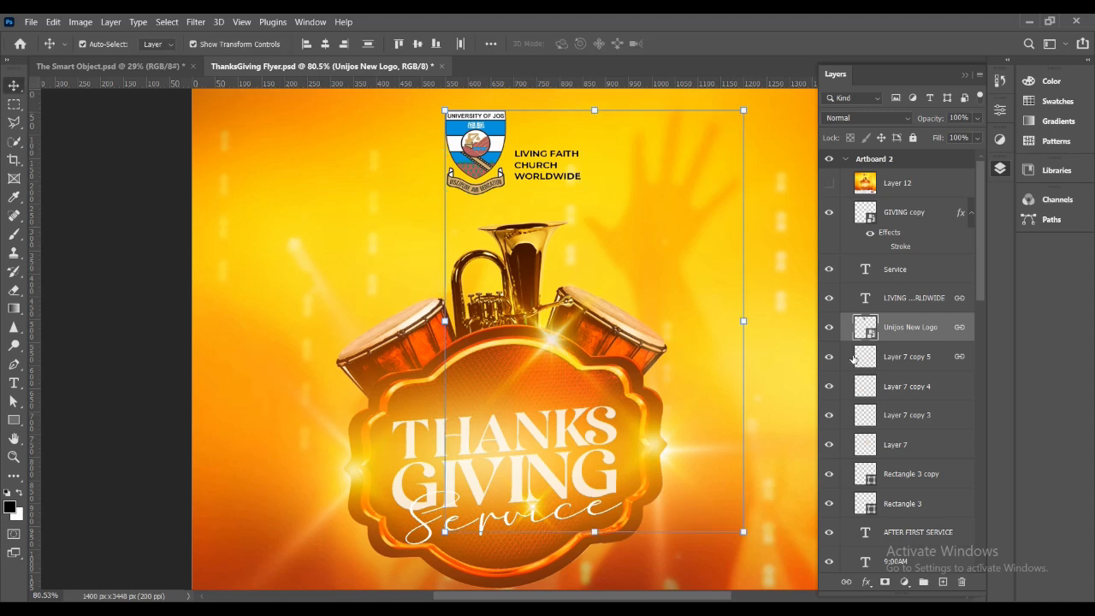
click(847, 582)
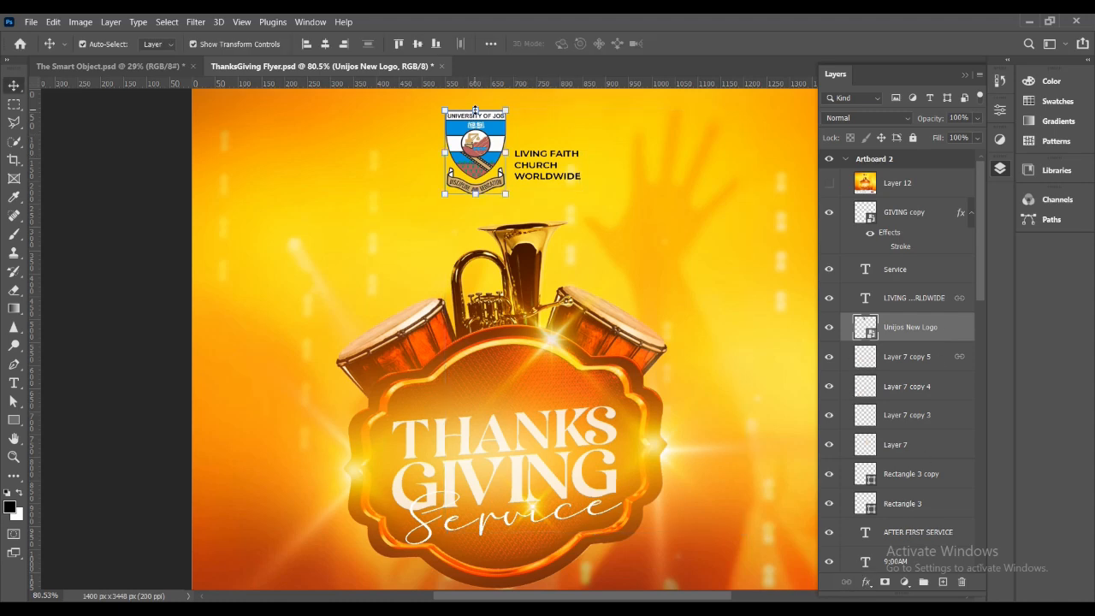
drag(476, 110, 477, 134)
click(707, 44)
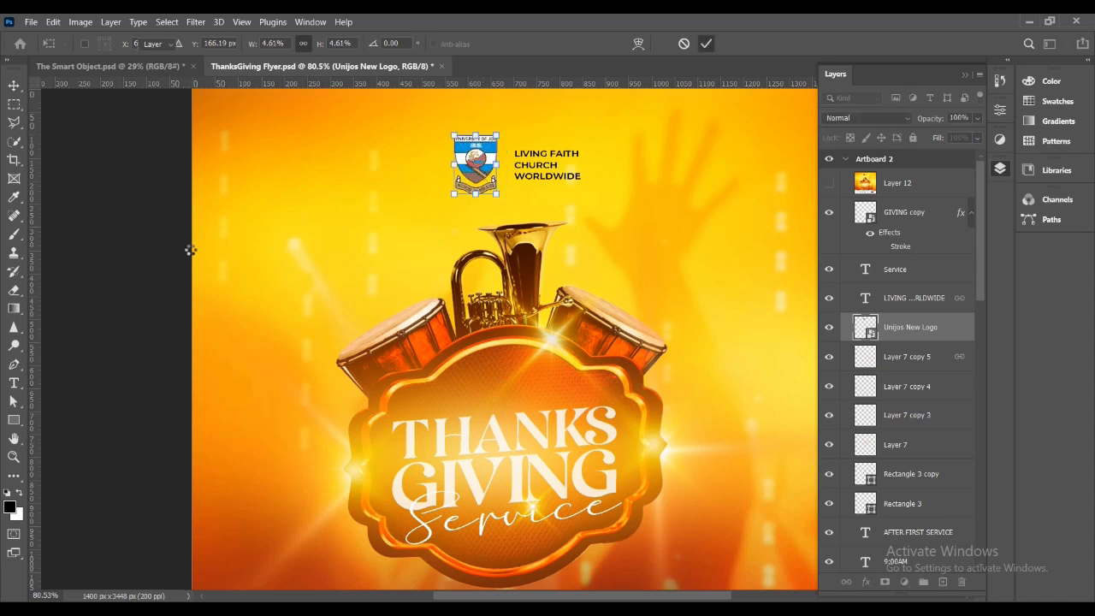
click(160, 257)
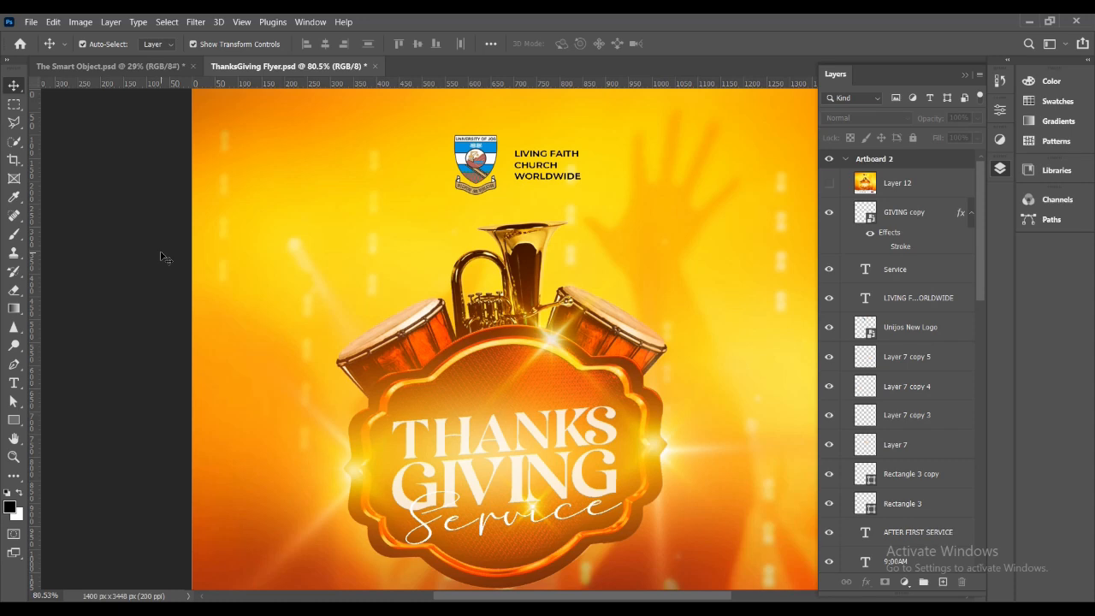
Undo the logo's resizing, unlinking and content replacement to bring back the original church logo.
scroll(137, 245, up, 1)
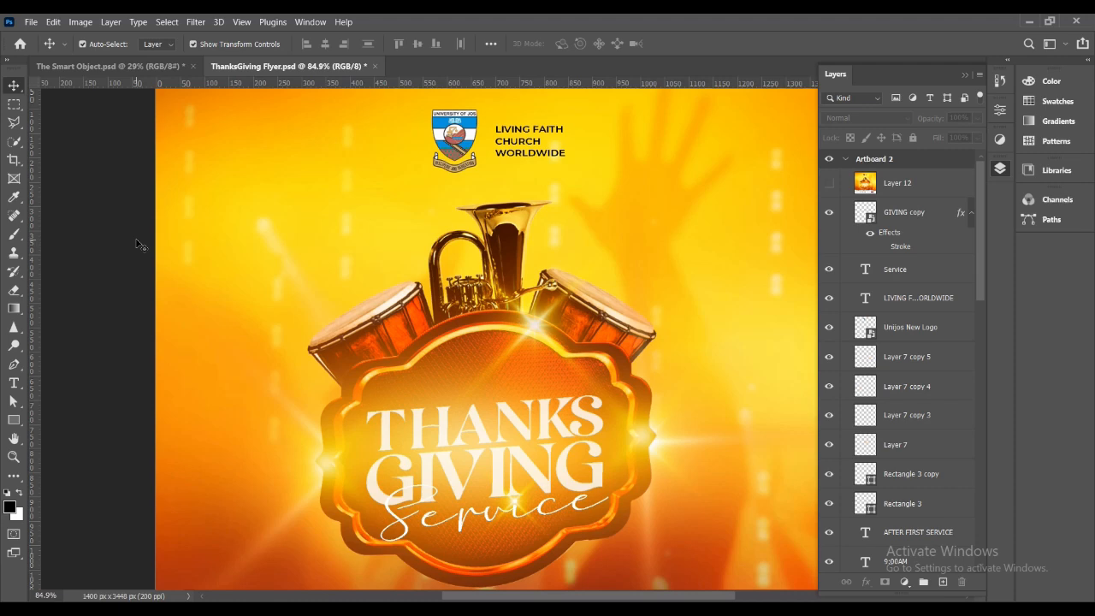
key(ctrl+z)
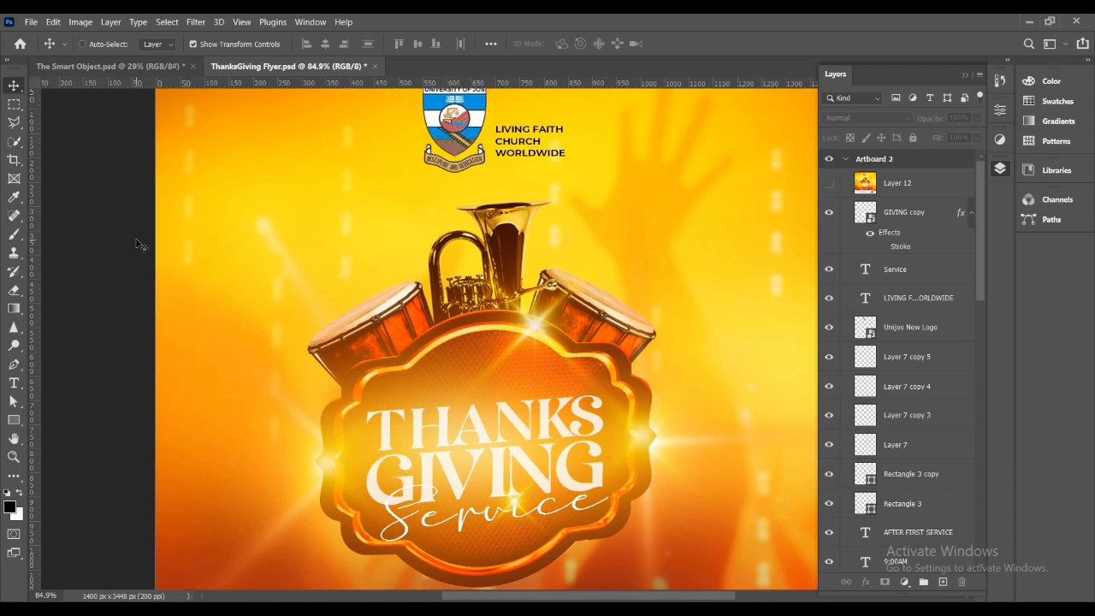
key(ctrl+shift+z)
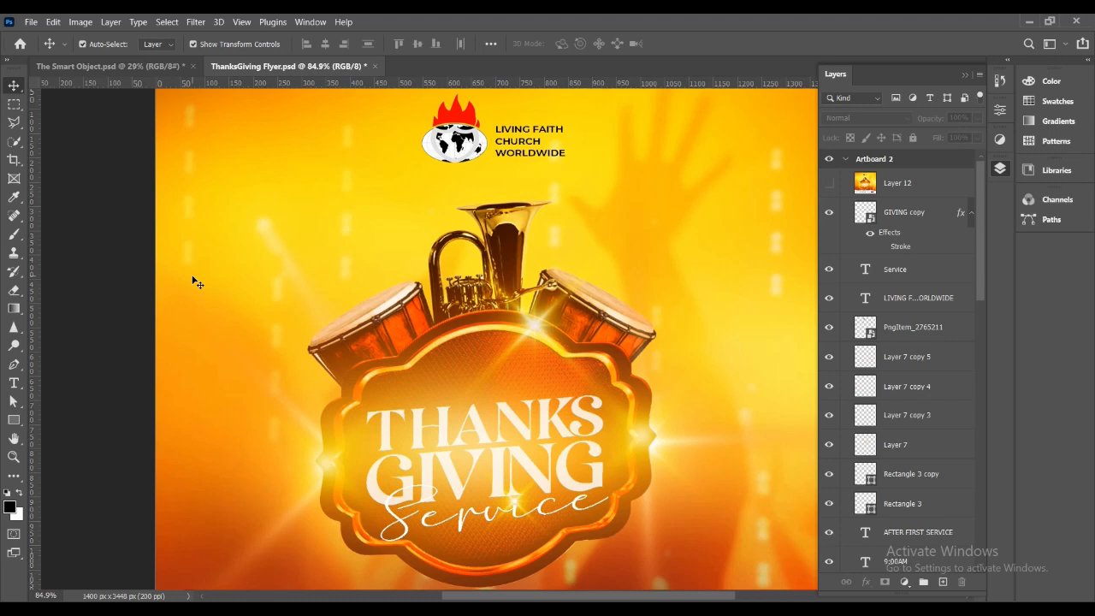
scroll(205, 300, down, 2)
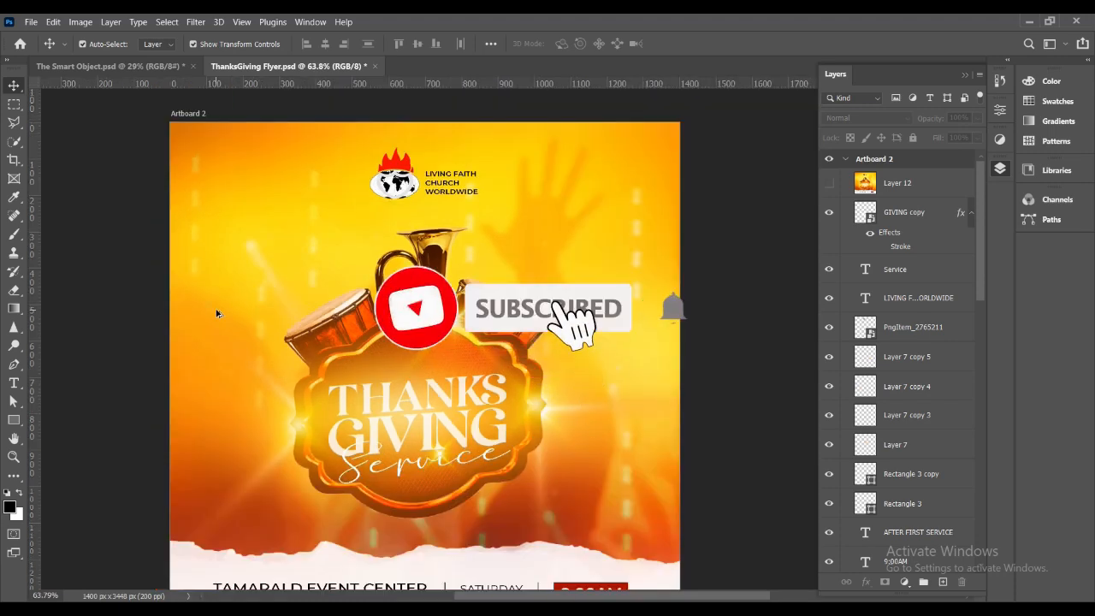